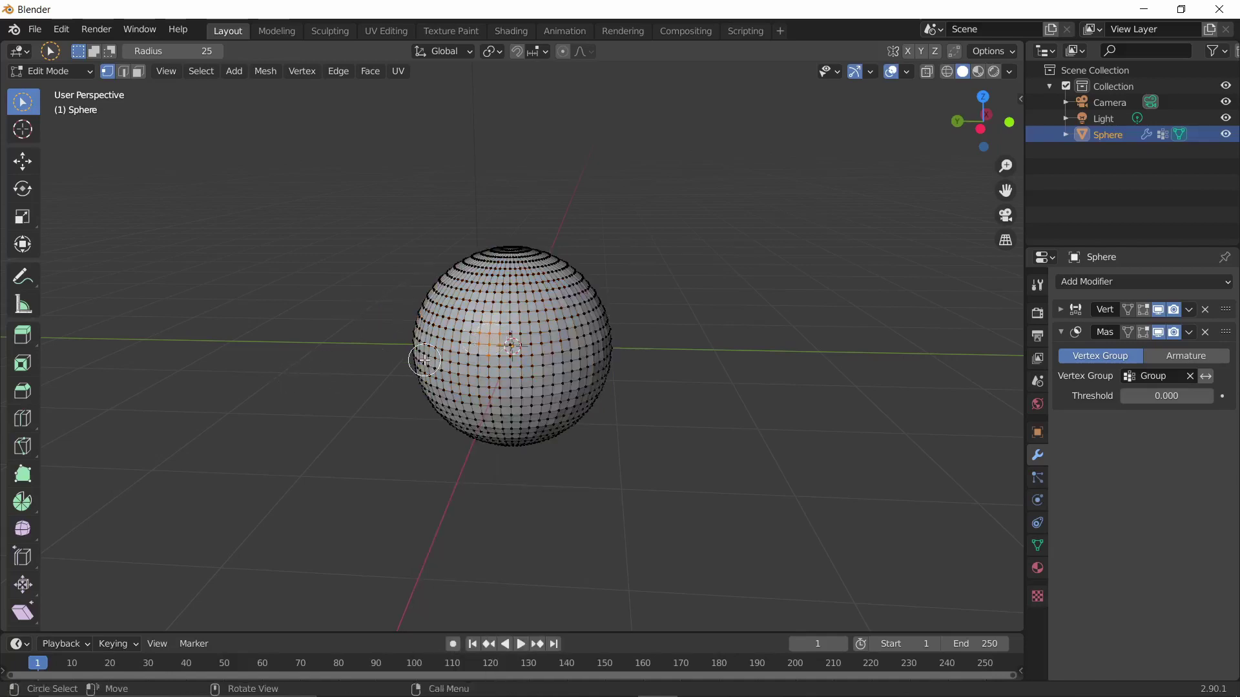
- Deselect the vertices, return to Object Mode and set the Mask threshold to 0.486
click(405, 426)
key(Tab)
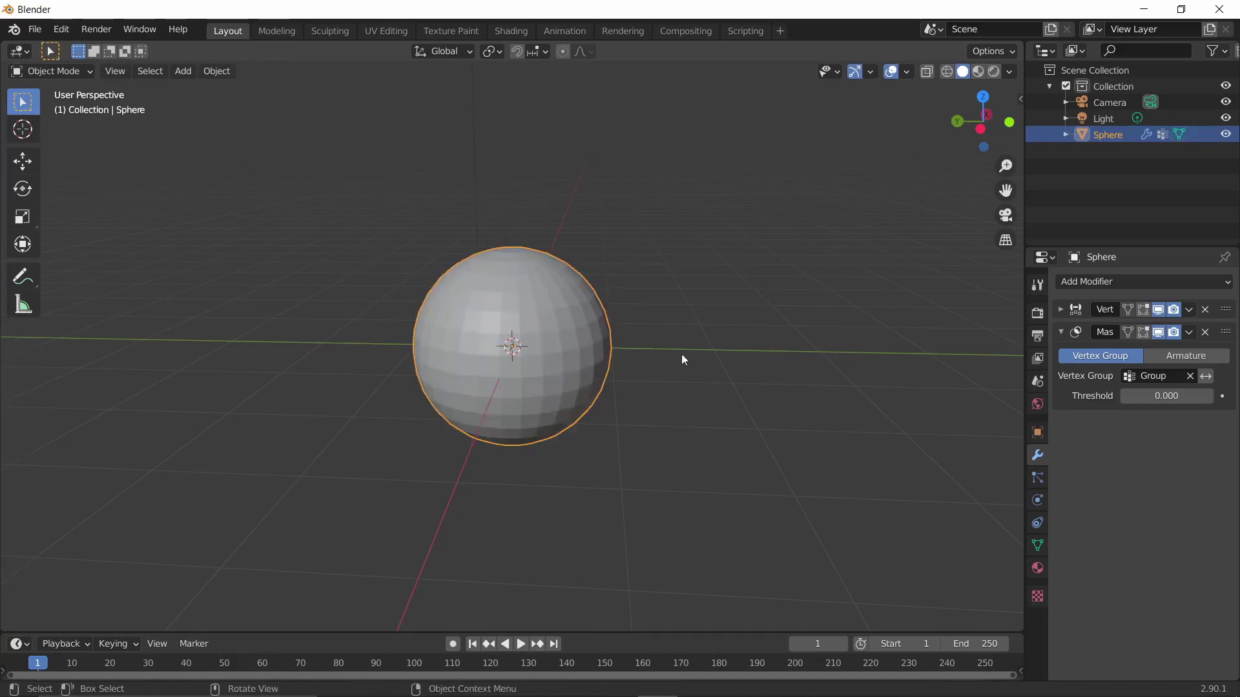
scroll(764, 406, up, 1)
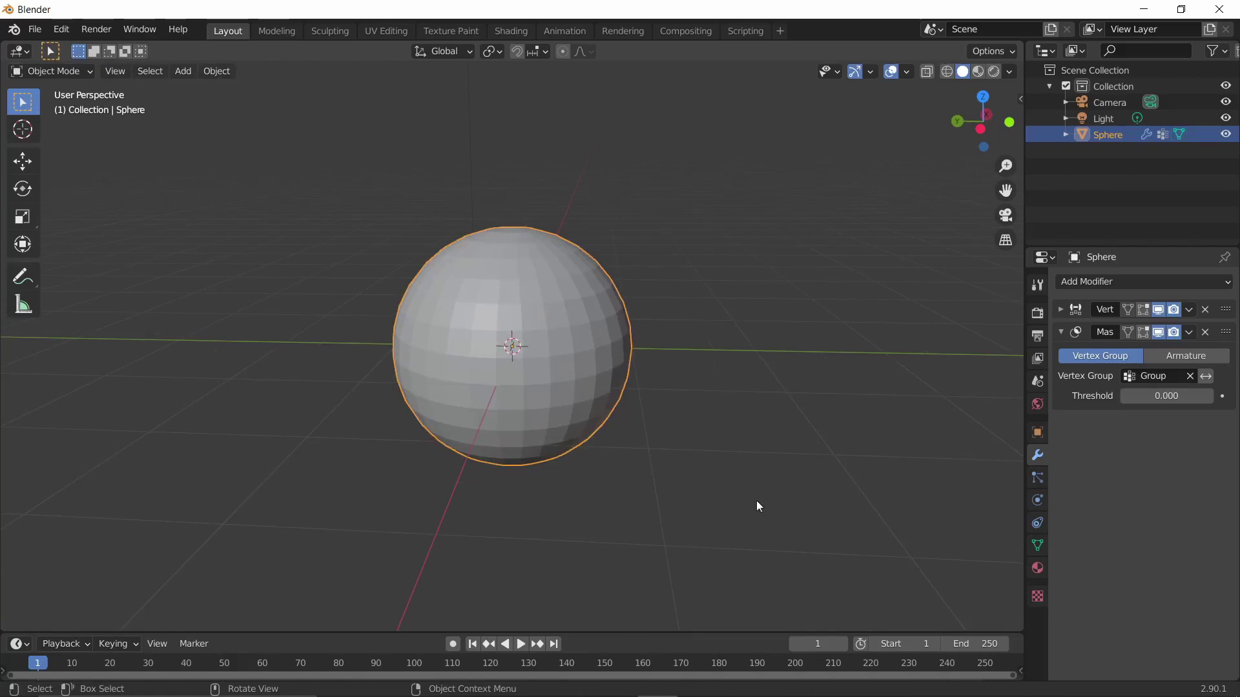
drag(1126, 396, 1166, 395)
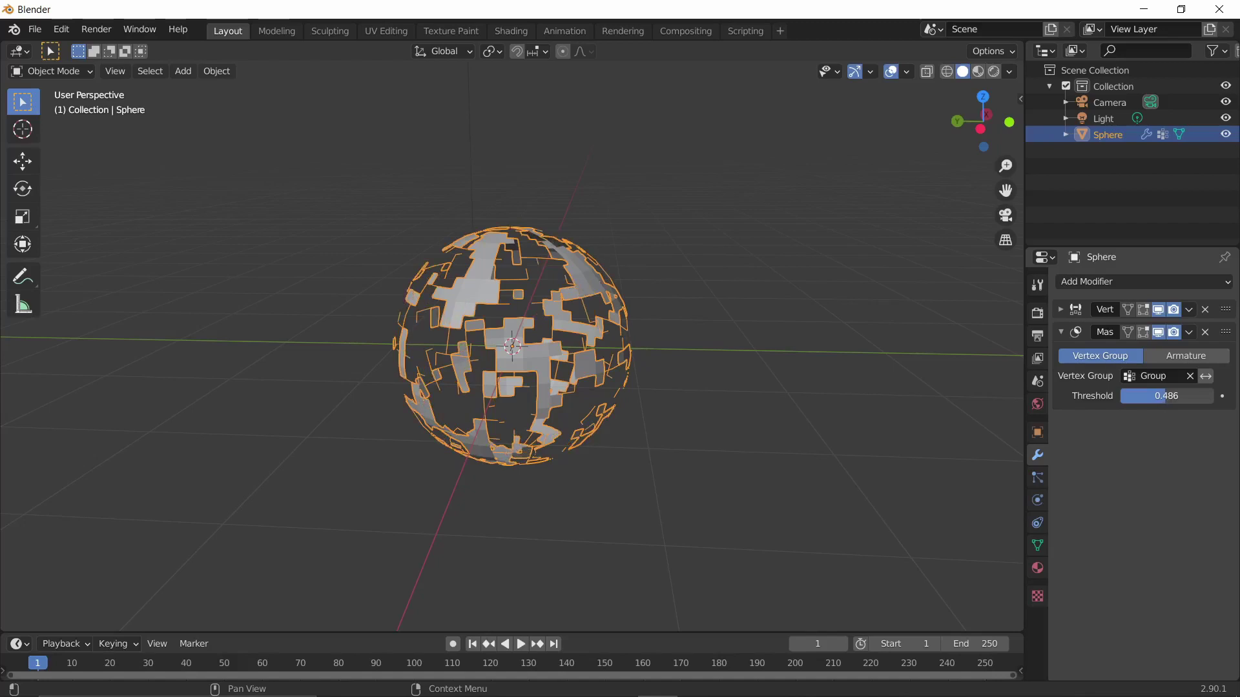
drag(1167, 396, 1166, 396)
- Add a Smooth modifier with factor 0.500 and Repeat 20 to the masked sphere
click(1061, 334)
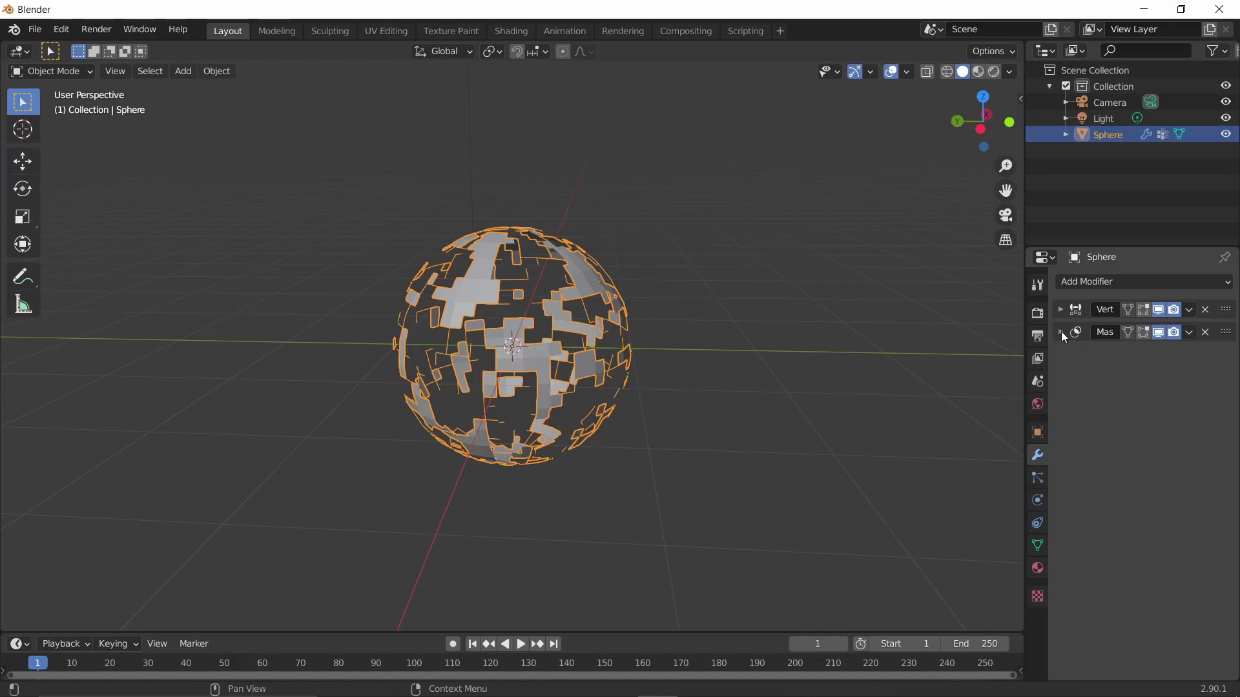
click(1170, 286)
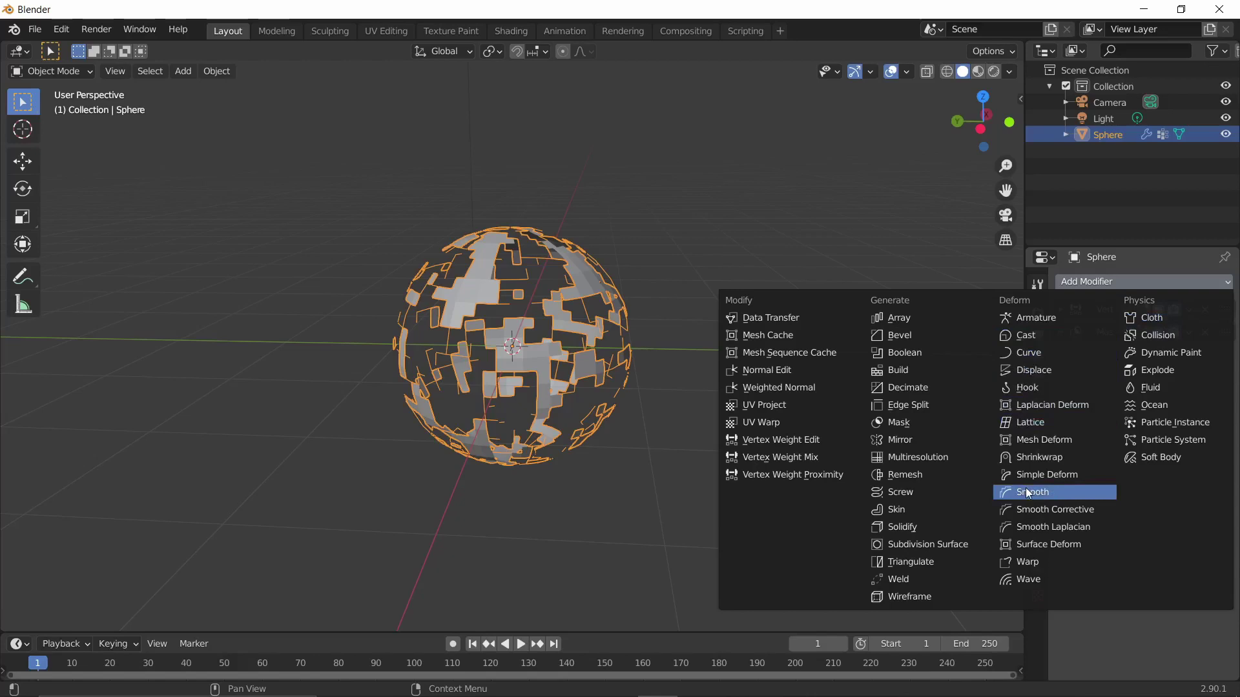
click(1050, 490)
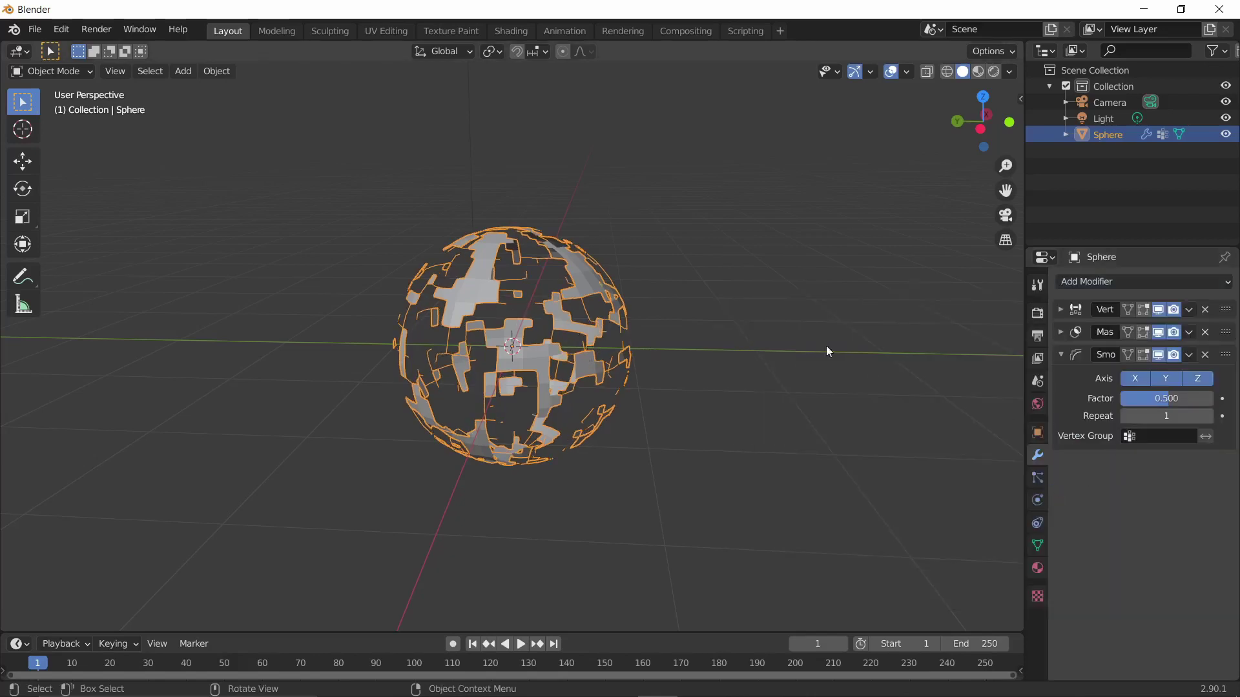
click(1181, 419)
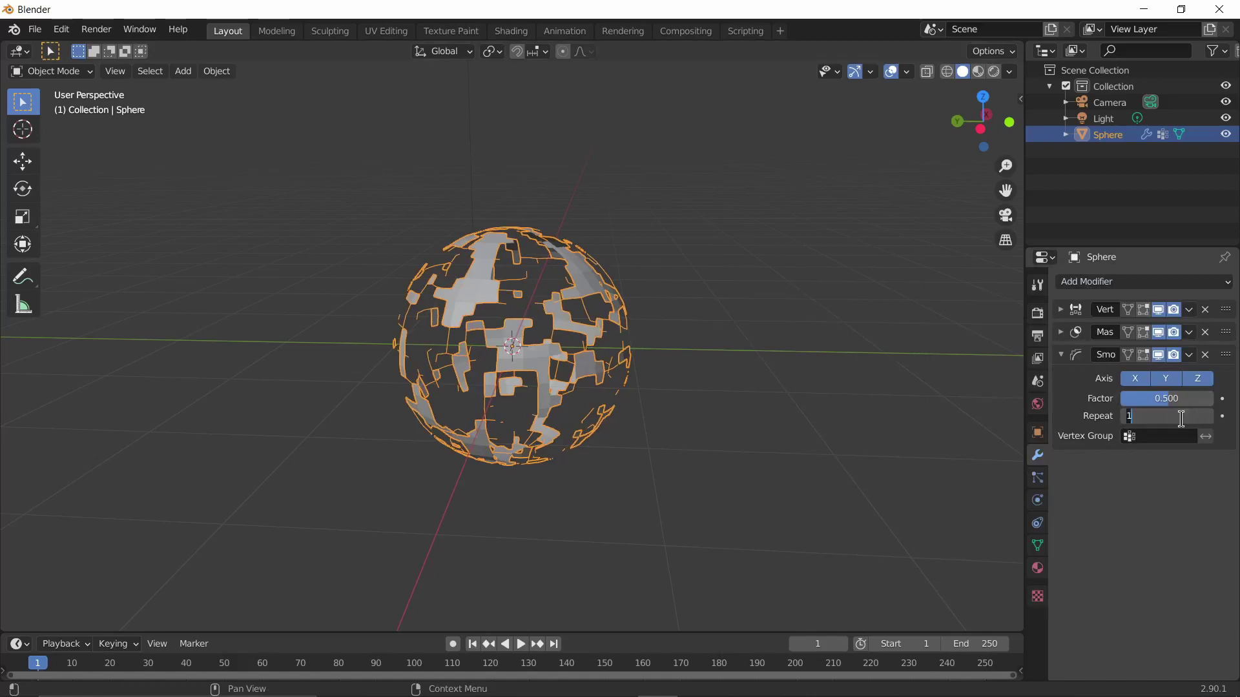
key(Return)
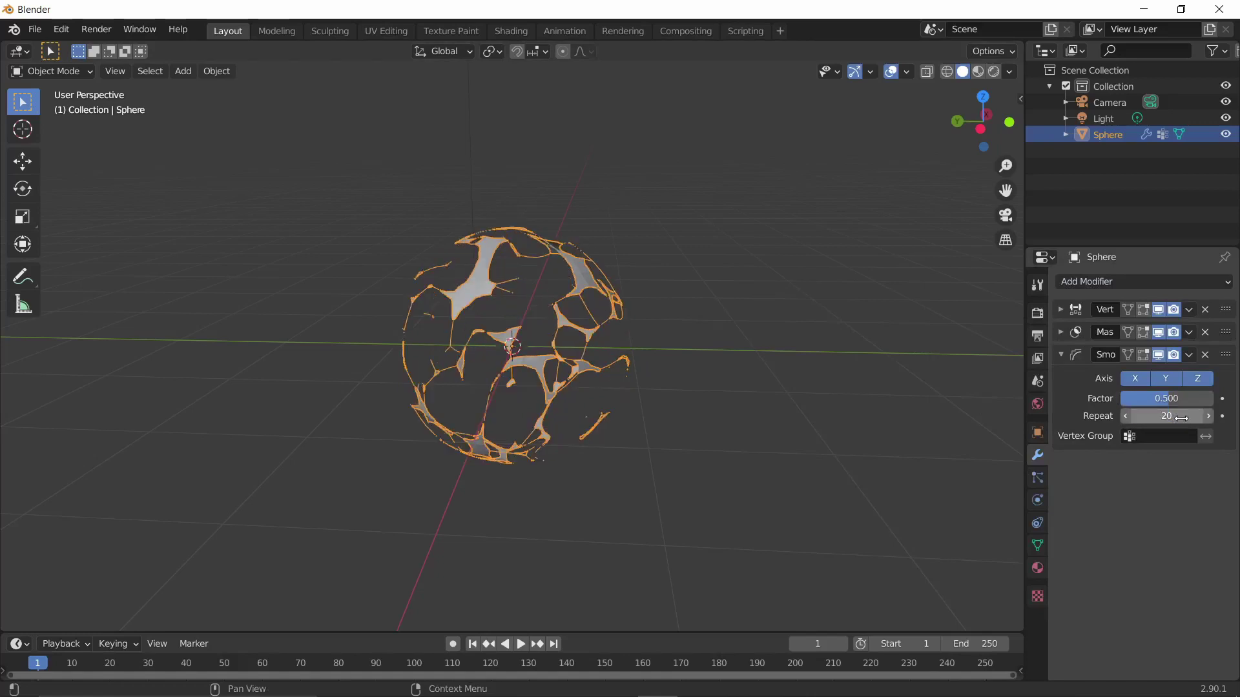
middle_drag(502, 358, 671, 394)
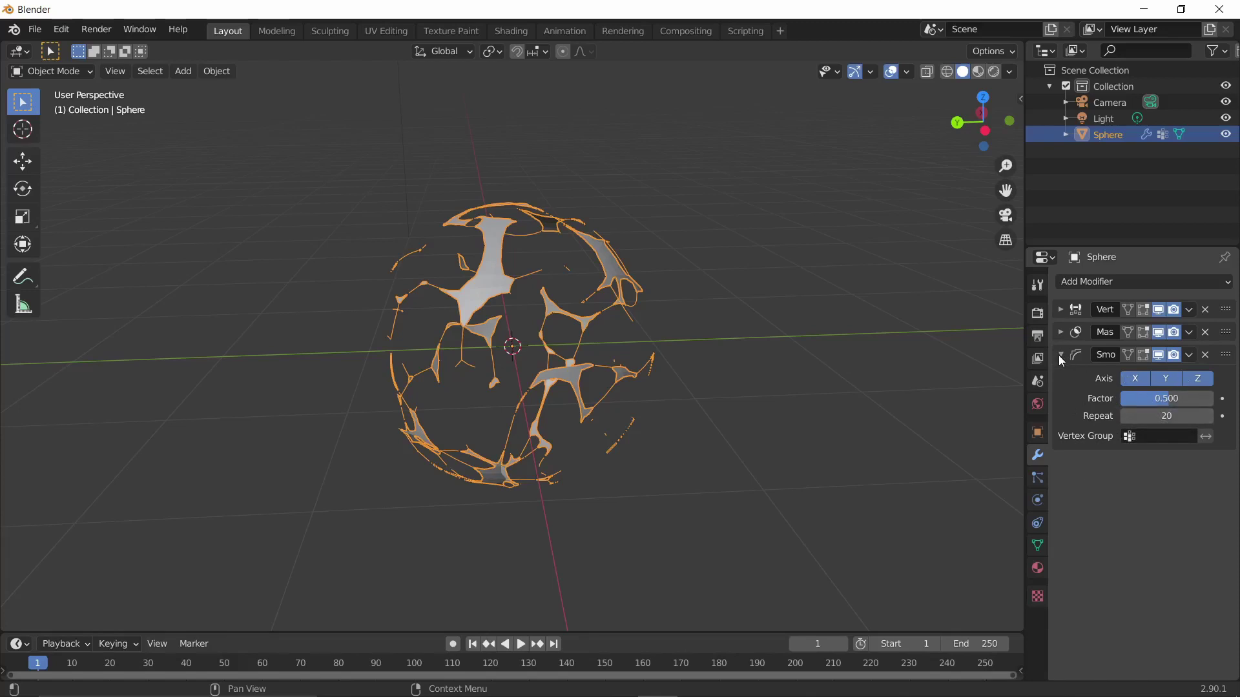
click(1060, 355)
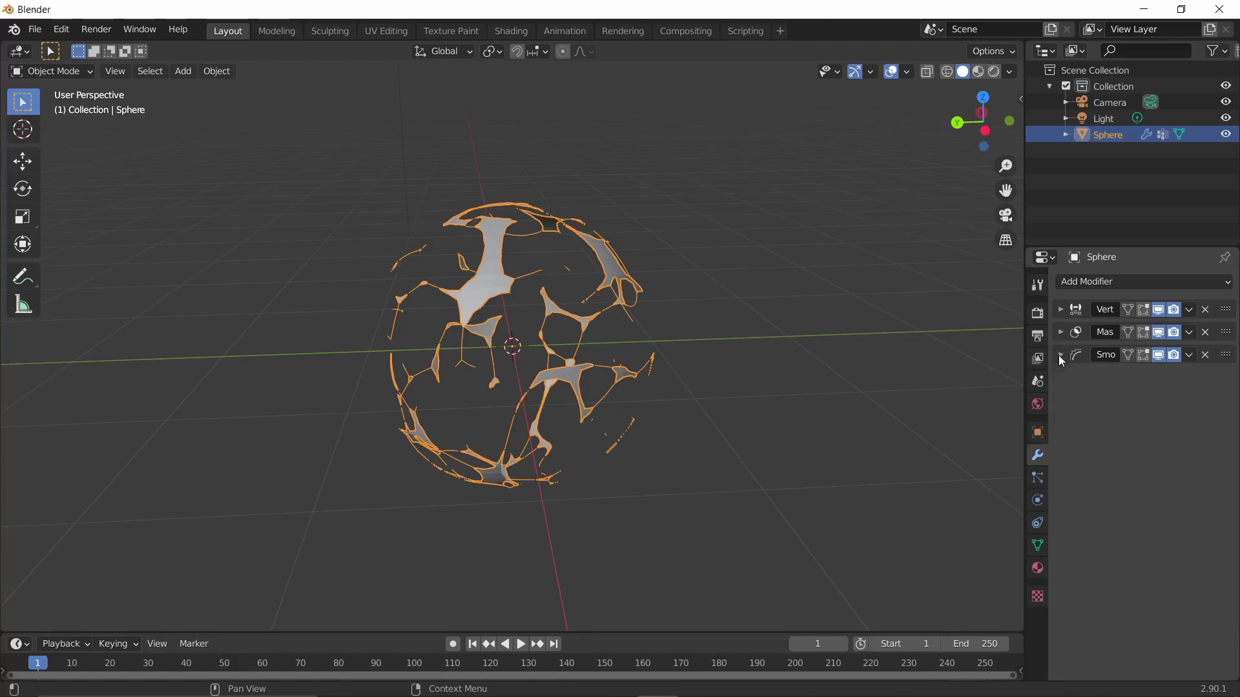
- Add a Simple Deform Twist modifier on the Z axis with a 359° angle
click(1121, 281)
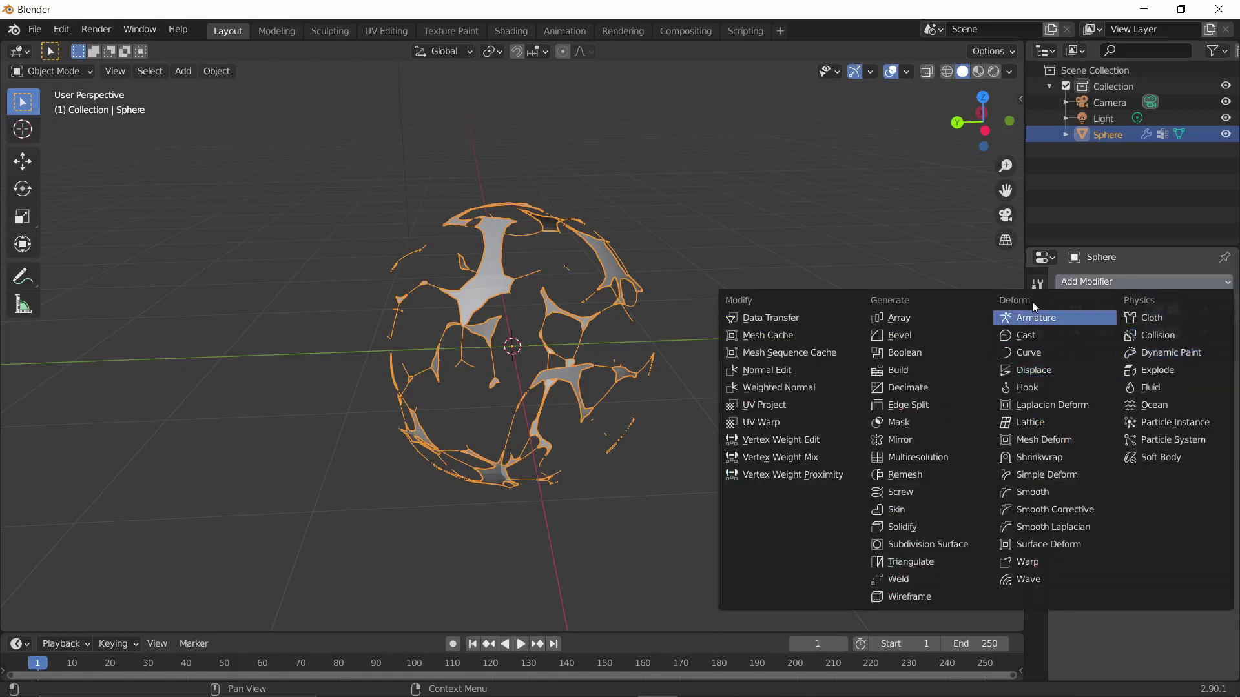
click(1040, 476)
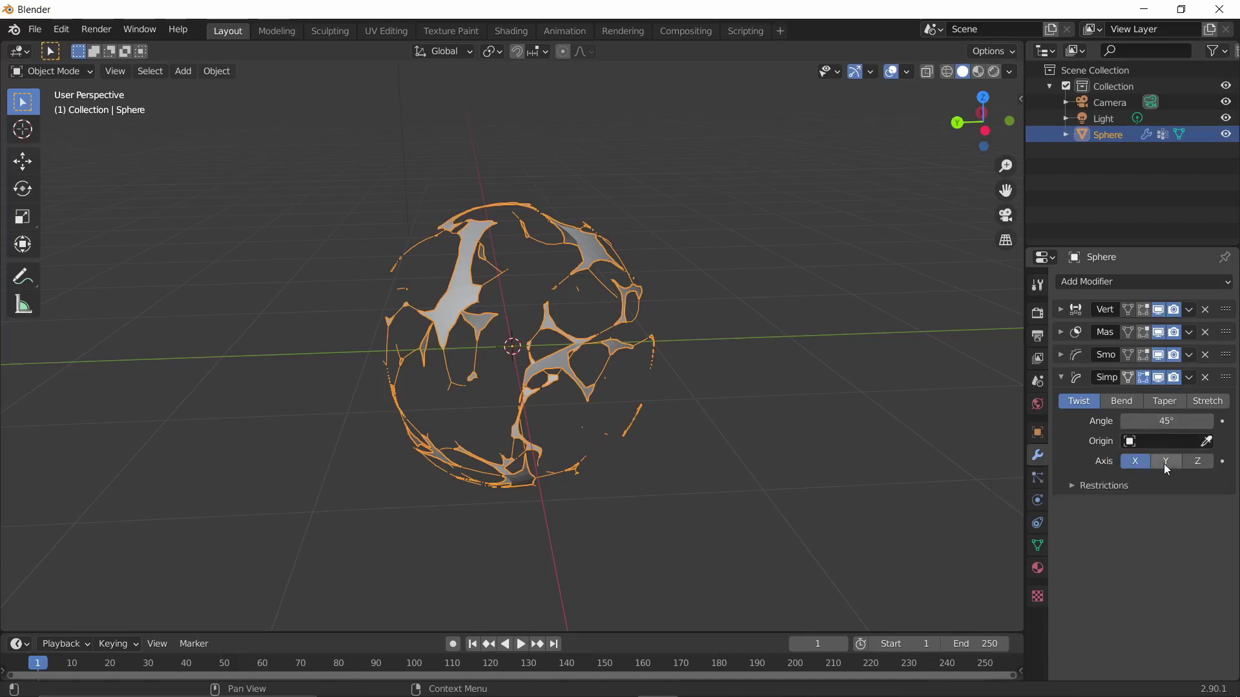
click(1198, 462)
drag(1163, 421, 1227, 421)
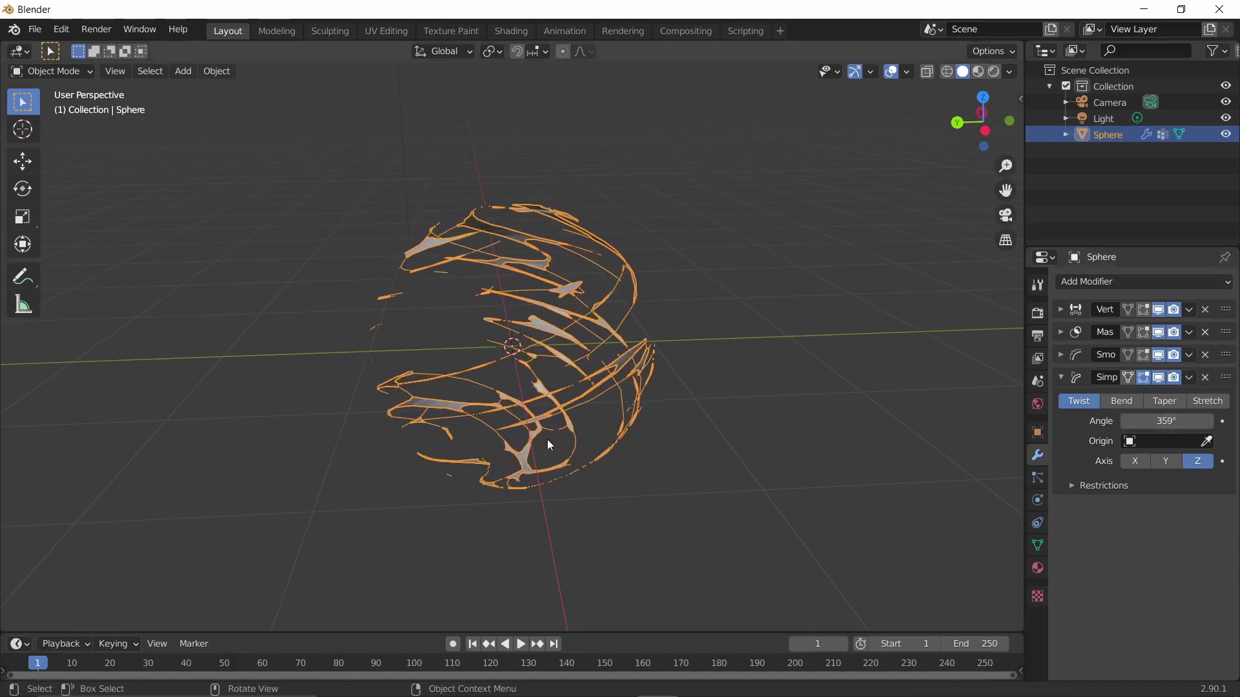
middle_drag(548, 443, 87, 446)
middle_drag(181, 428, 885, 461)
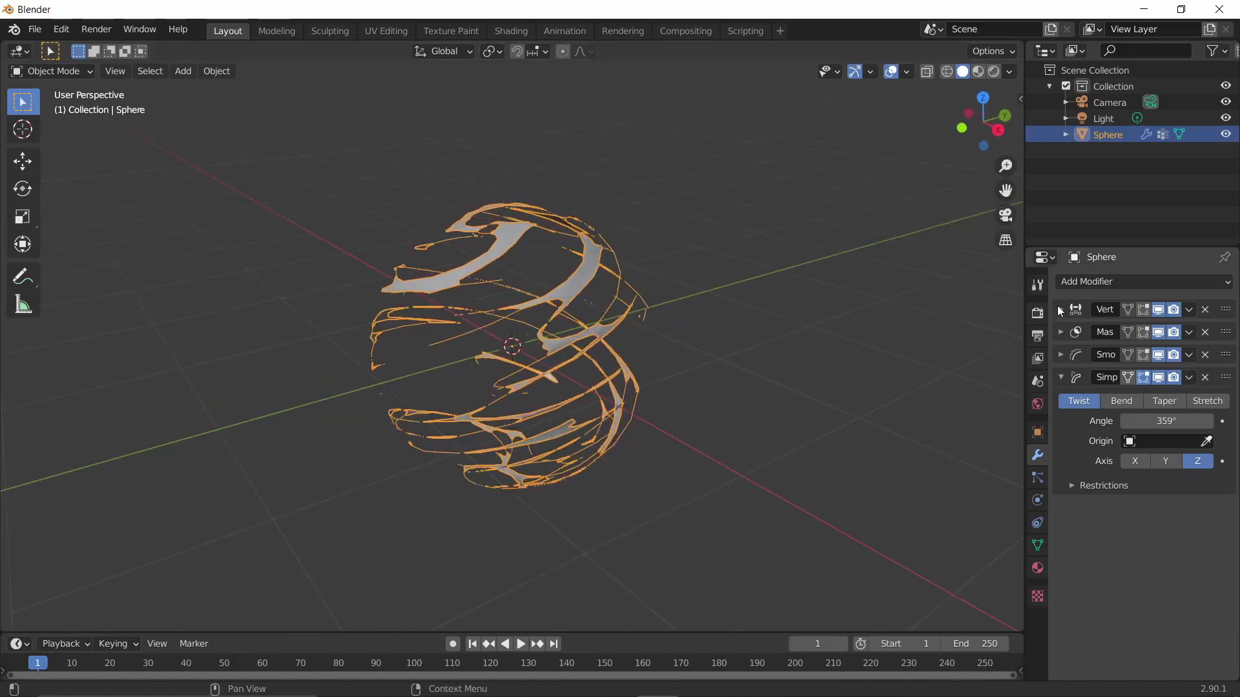
- Lower the Mask modifier threshold to 0.459 and collapse the Simple Deform and Mask panels
click(1067, 334)
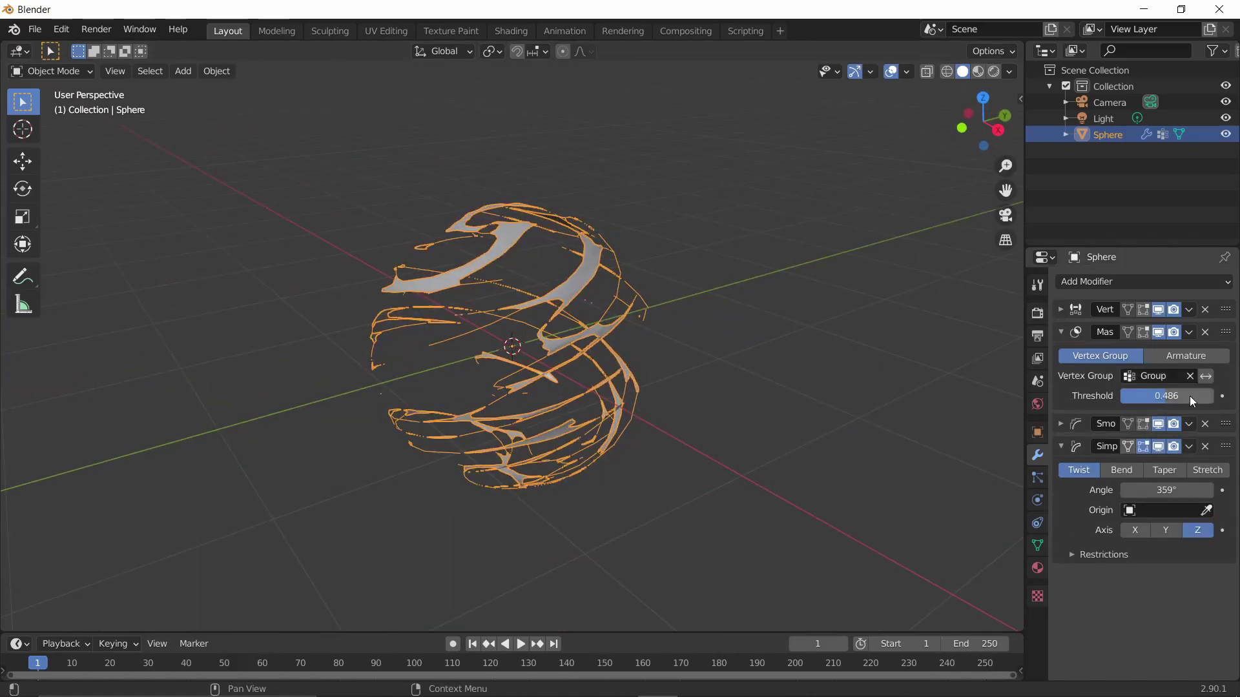
mouse_move(1166, 396)
mouse_down()
mouse_move(1150, 396)
mouse_move(1163, 395)
mouse_up()
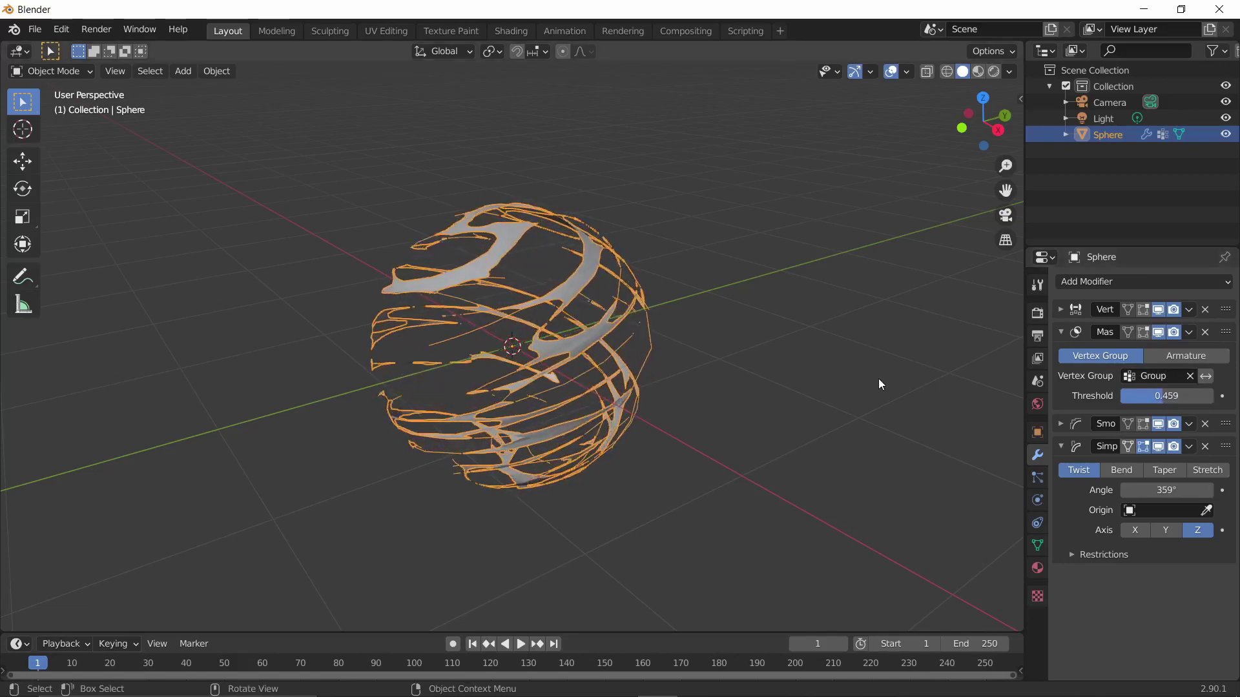
middle_drag(880, 385, 613, 334)
middle_drag(445, 336, 839, 394)
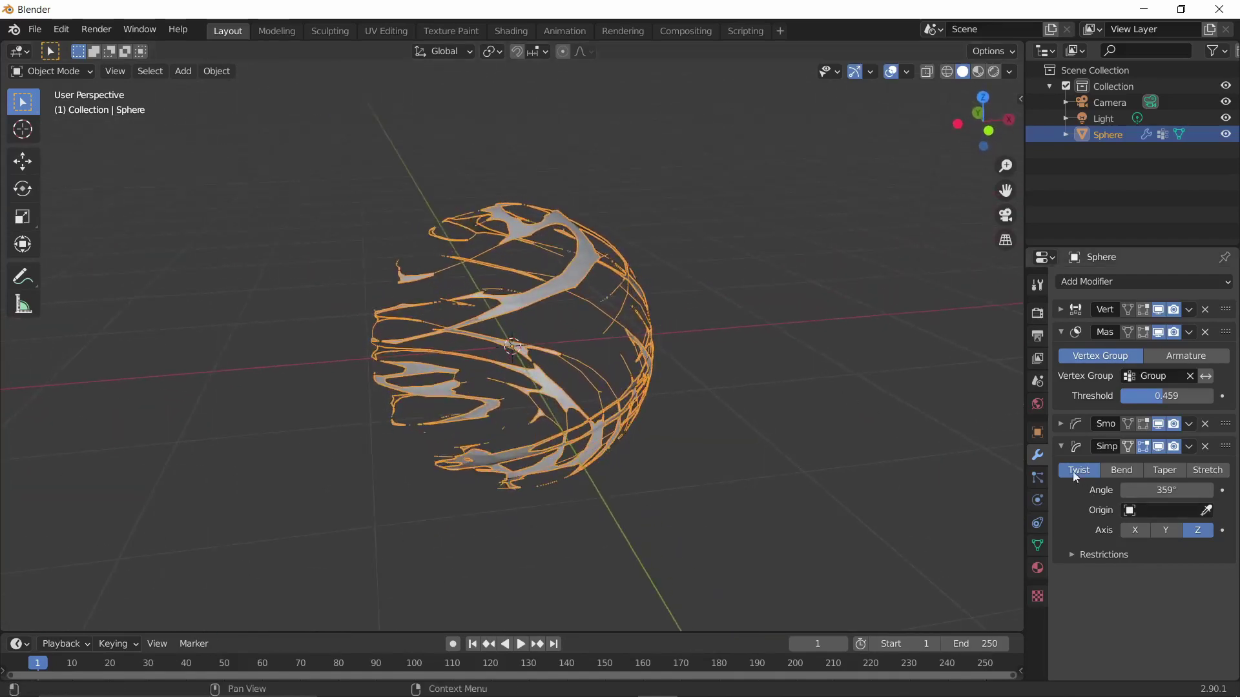
click(1061, 448)
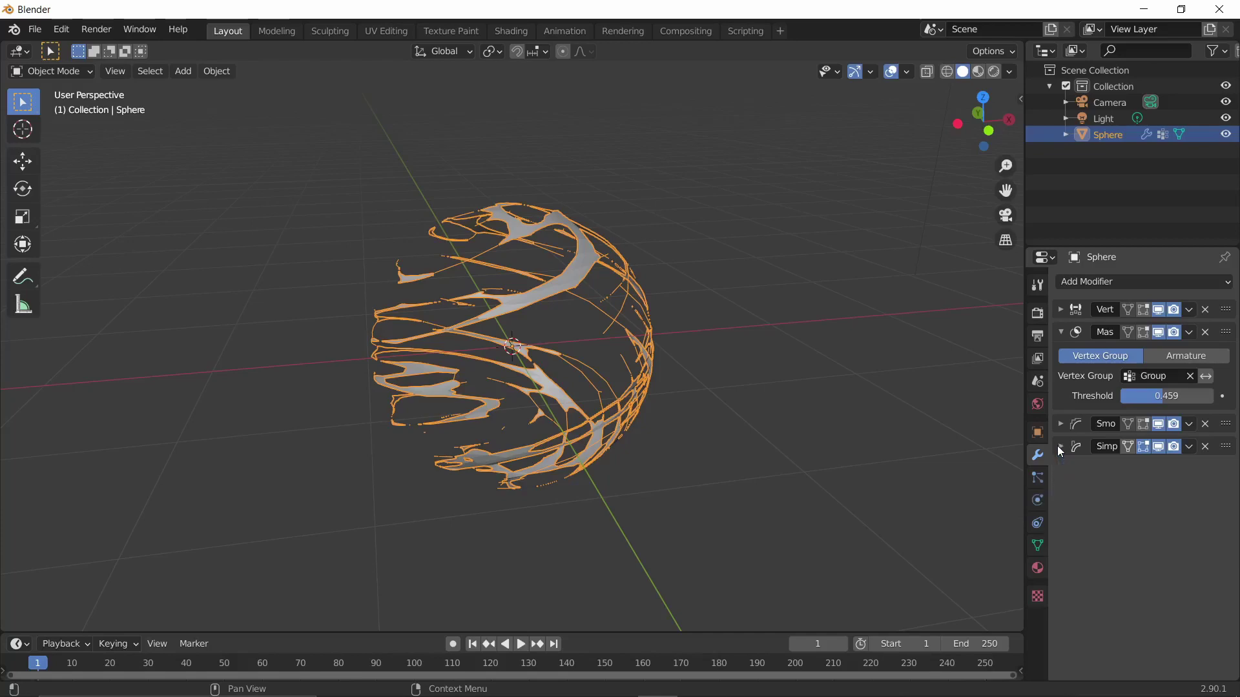
click(1060, 332)
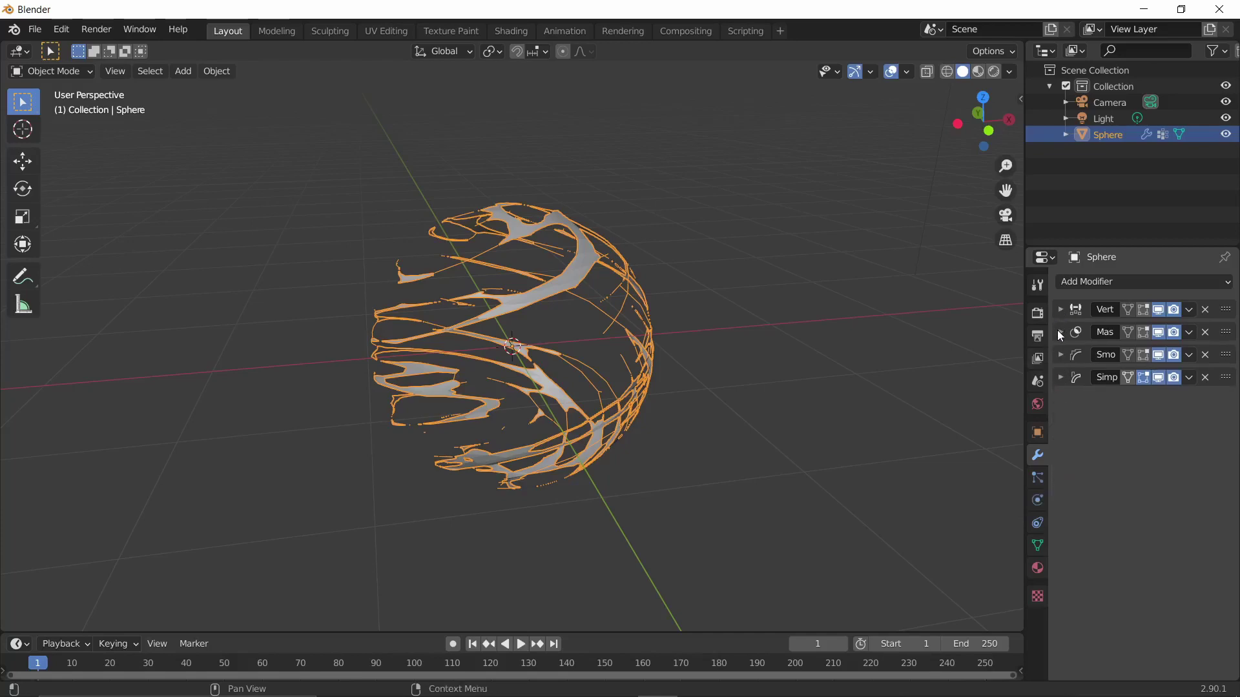
middle_drag(642, 424, 719, 407)
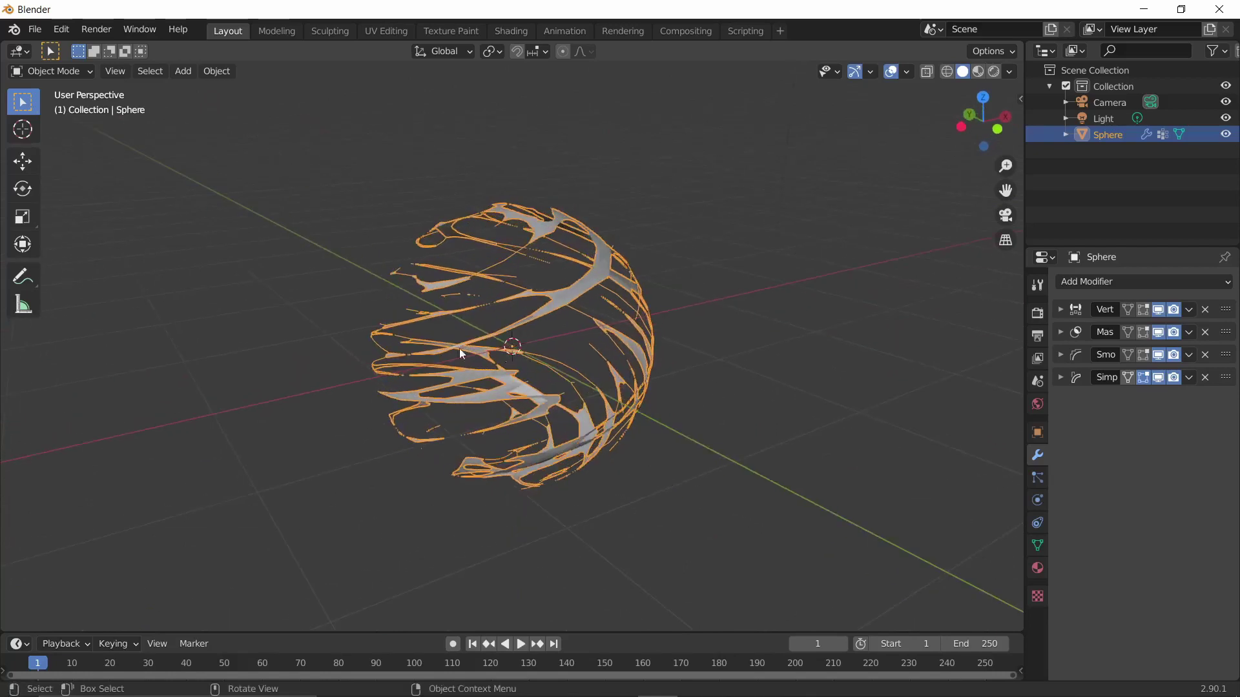
- Export the mesh as a Wavefront (.obj) file named VFX into Downloads
click(36, 31)
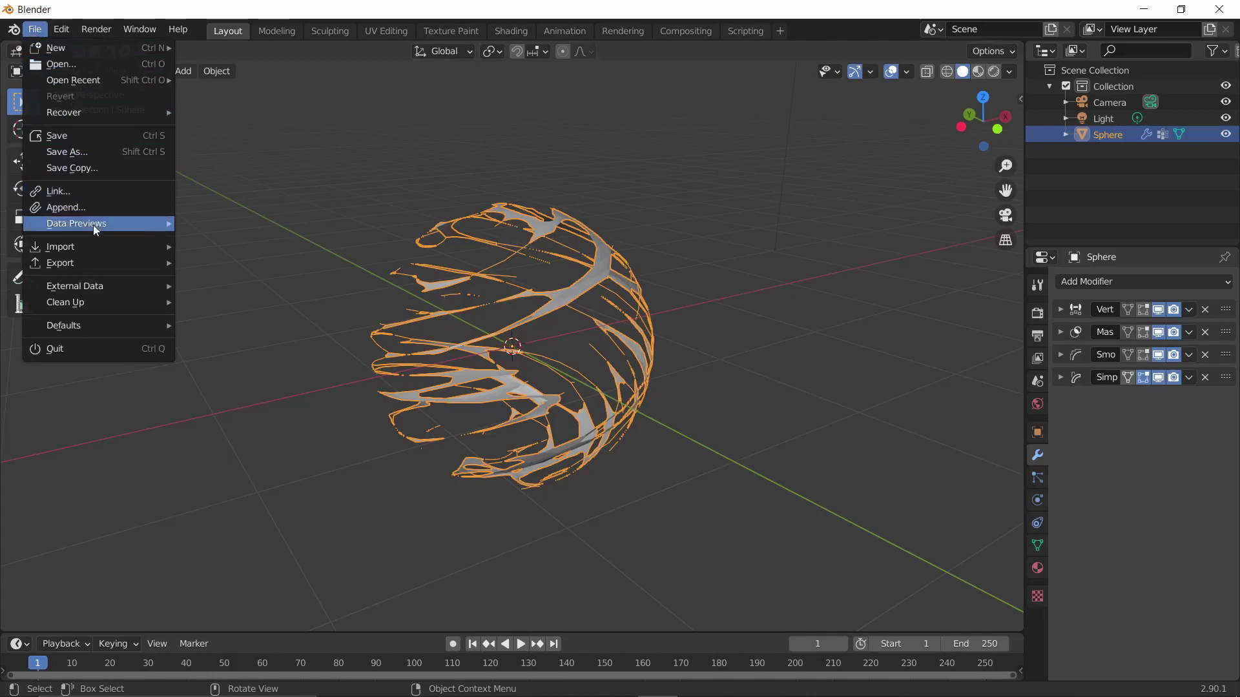
mouse_move(91, 265)
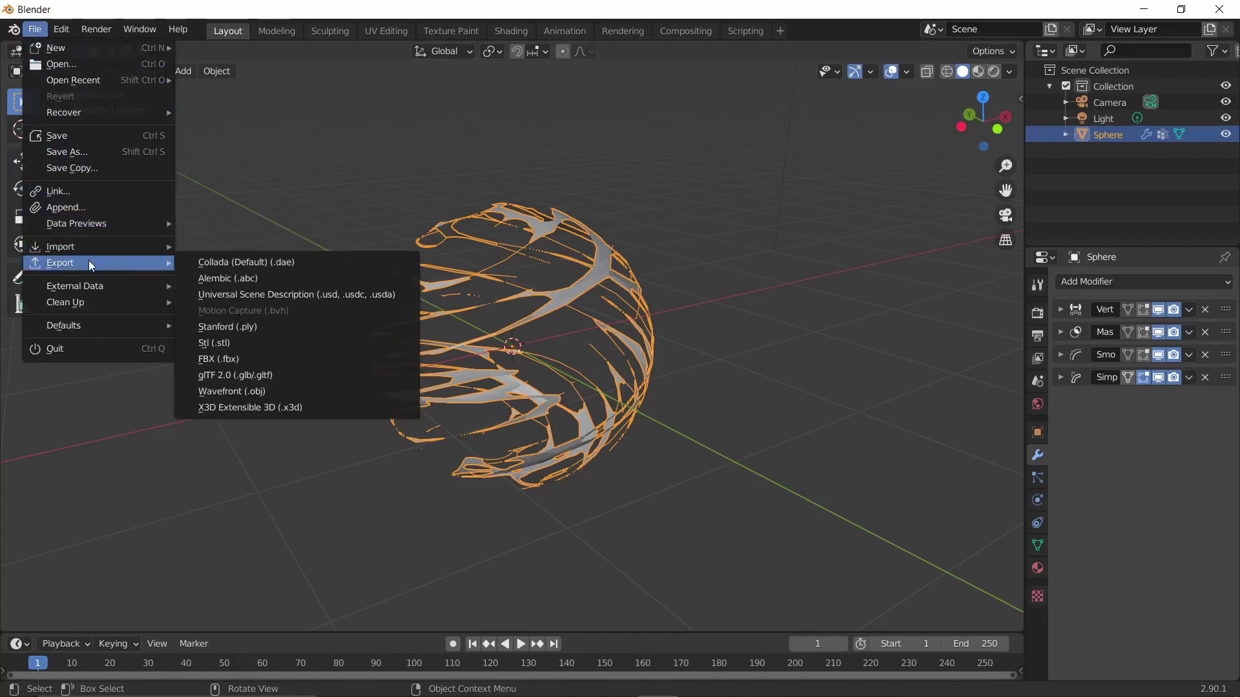
click(242, 392)
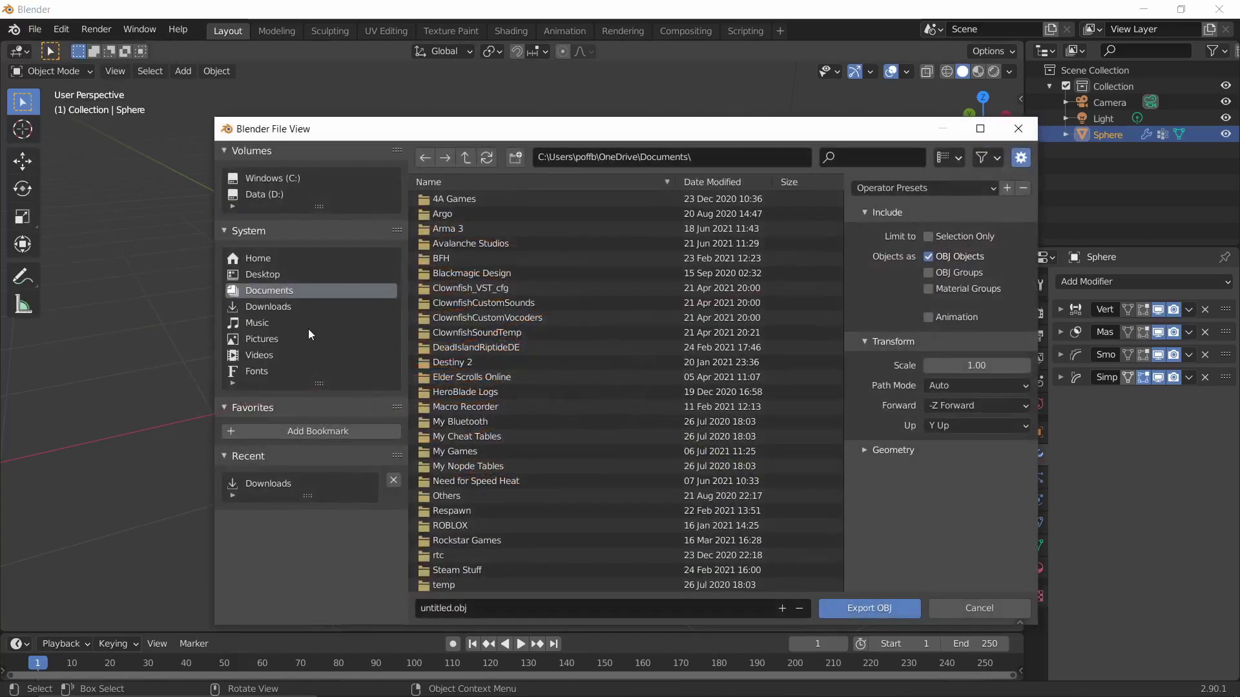
click(280, 306)
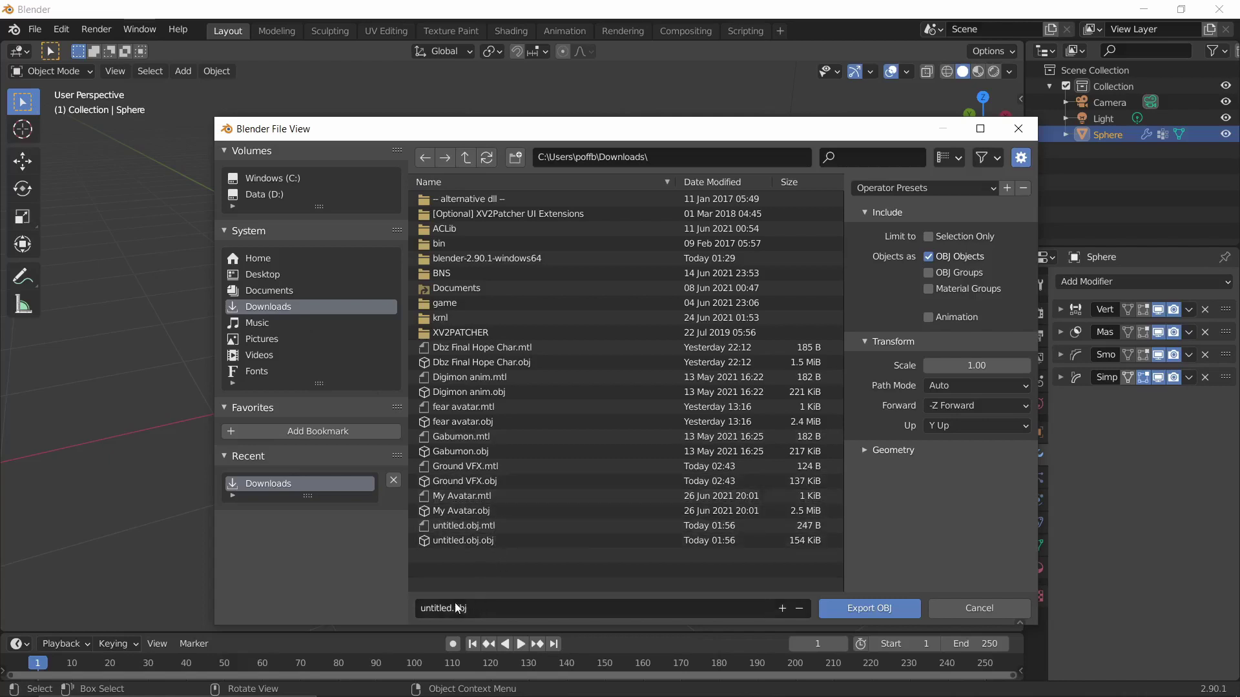
click(481, 610)
key(BackSpace)
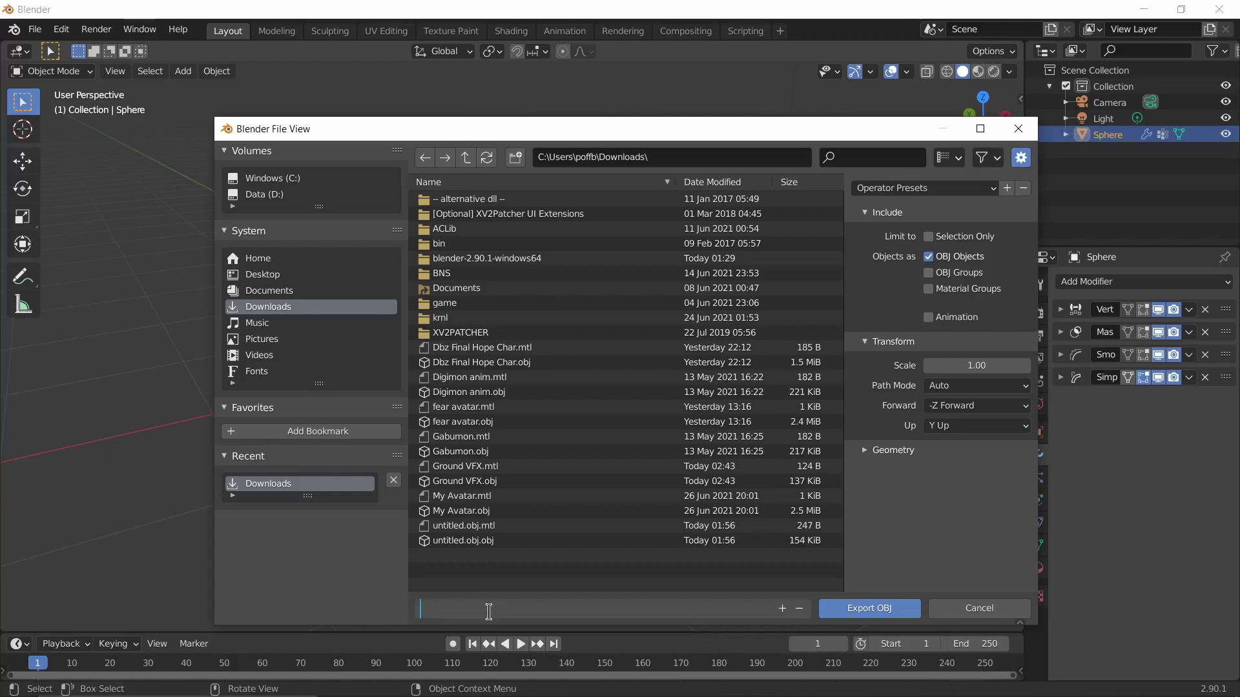
text(VFX Ball.obj)
click(872, 607)
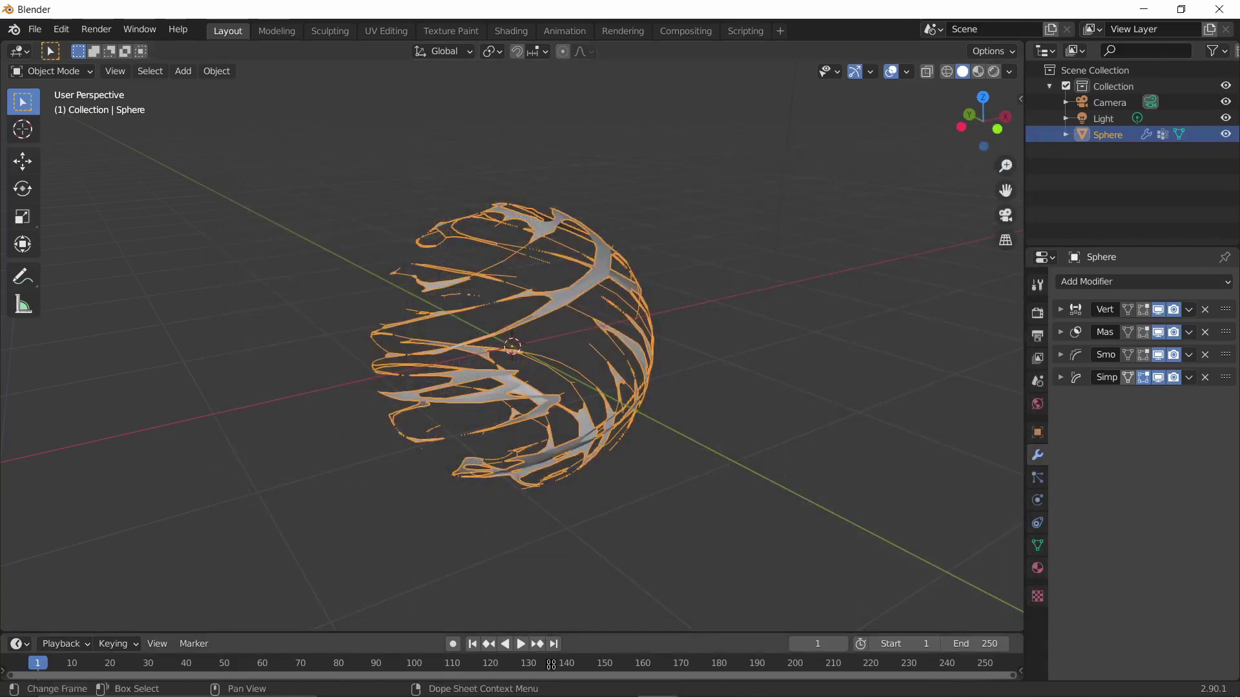
- Switch to the Roblox Studio place 'loading vid' and open Workspace's insertable-object list
click(616, 688)
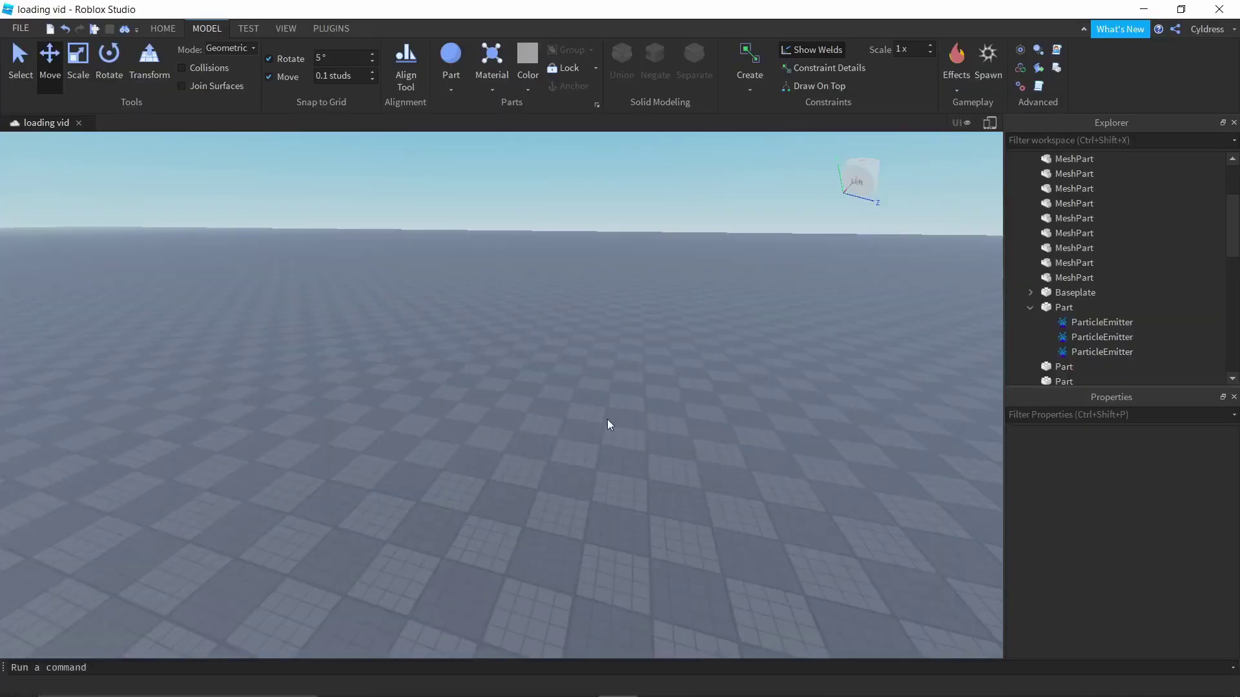
scroll(1102, 276, up, 3)
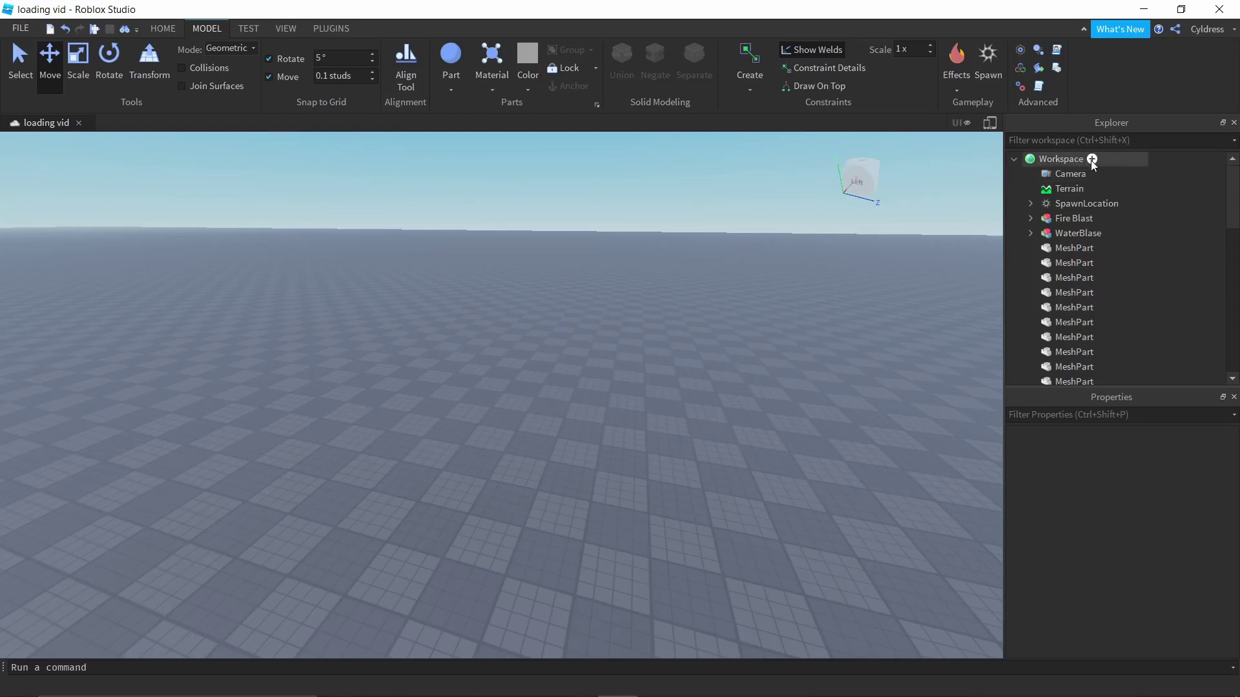
click(1091, 159)
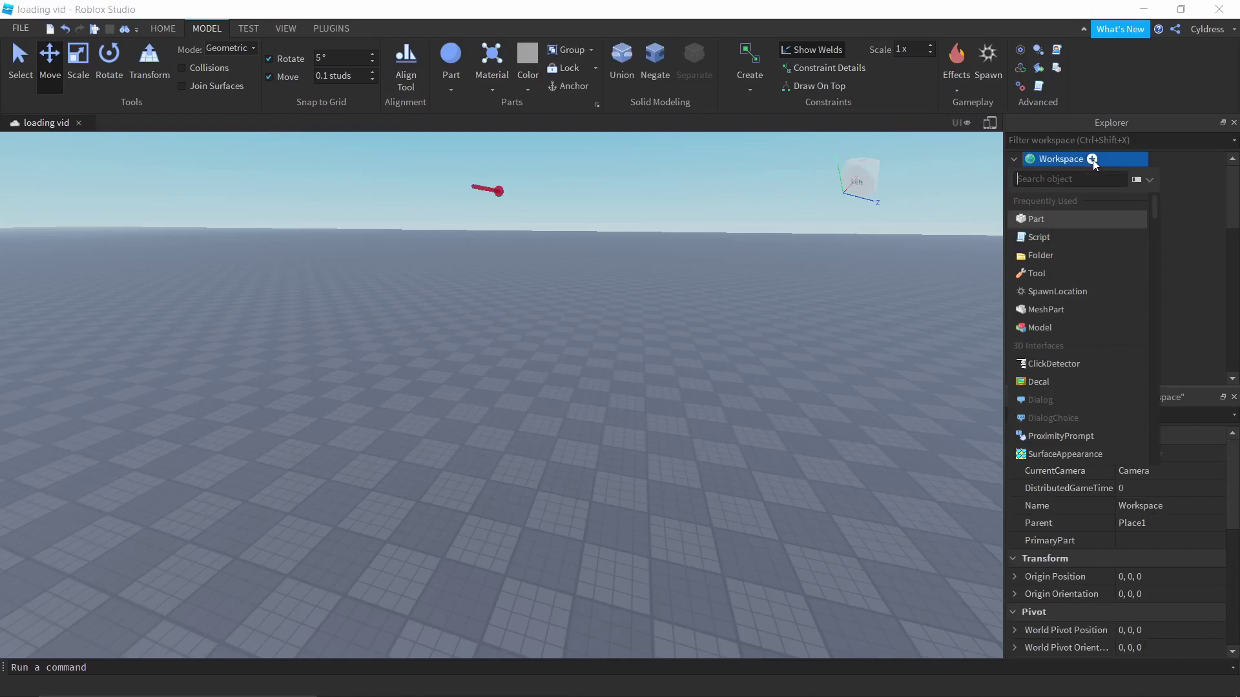
- Search 'mes' and insert a MeshPart into the Workspace
scroll(1075, 277, down, 3)
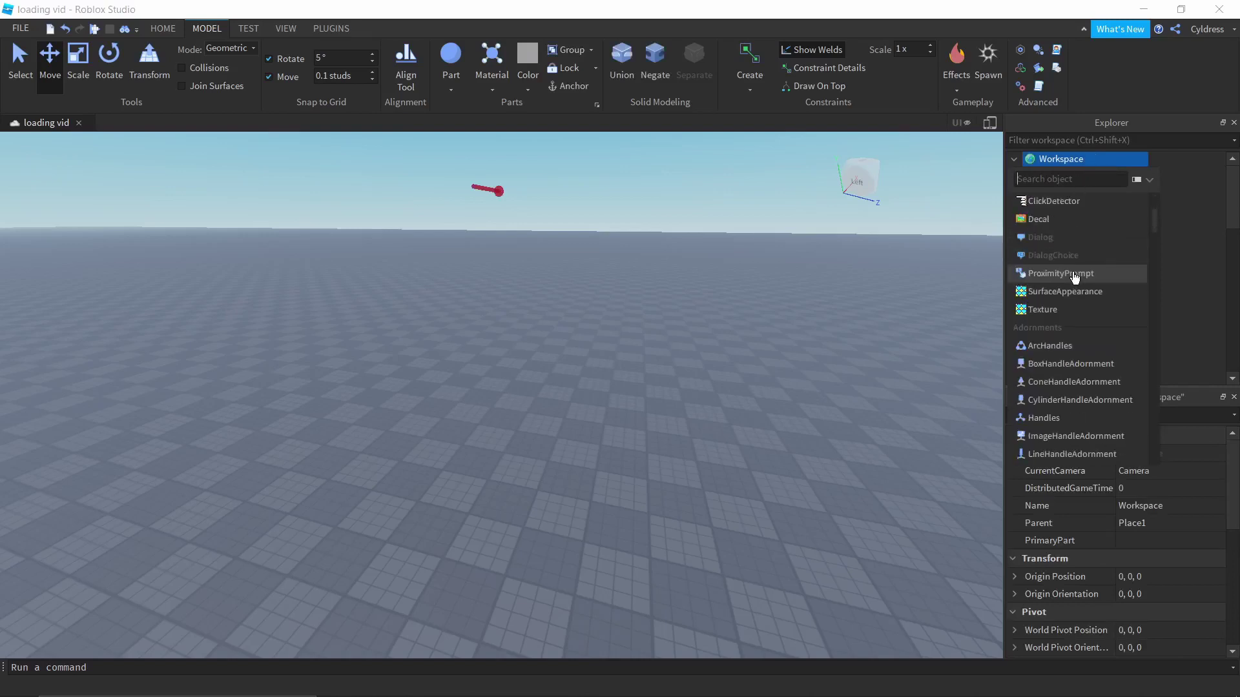
scroll(1075, 275, up, 3)
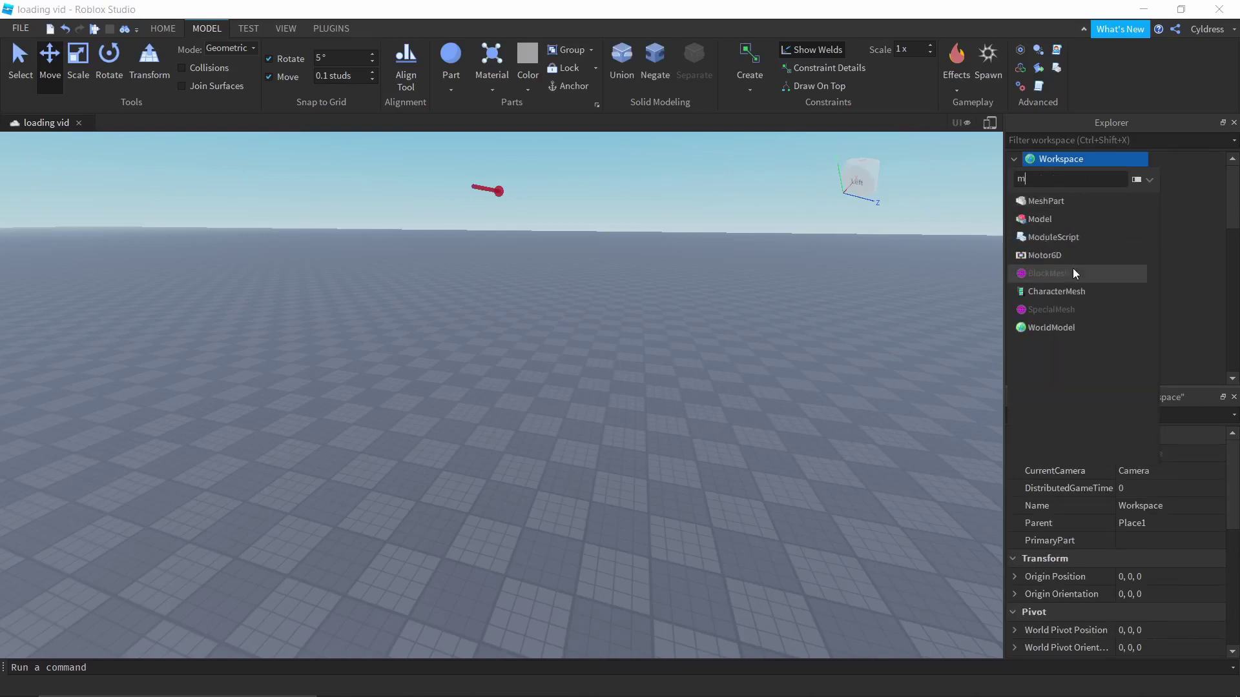
text(mes)
click(1069, 213)
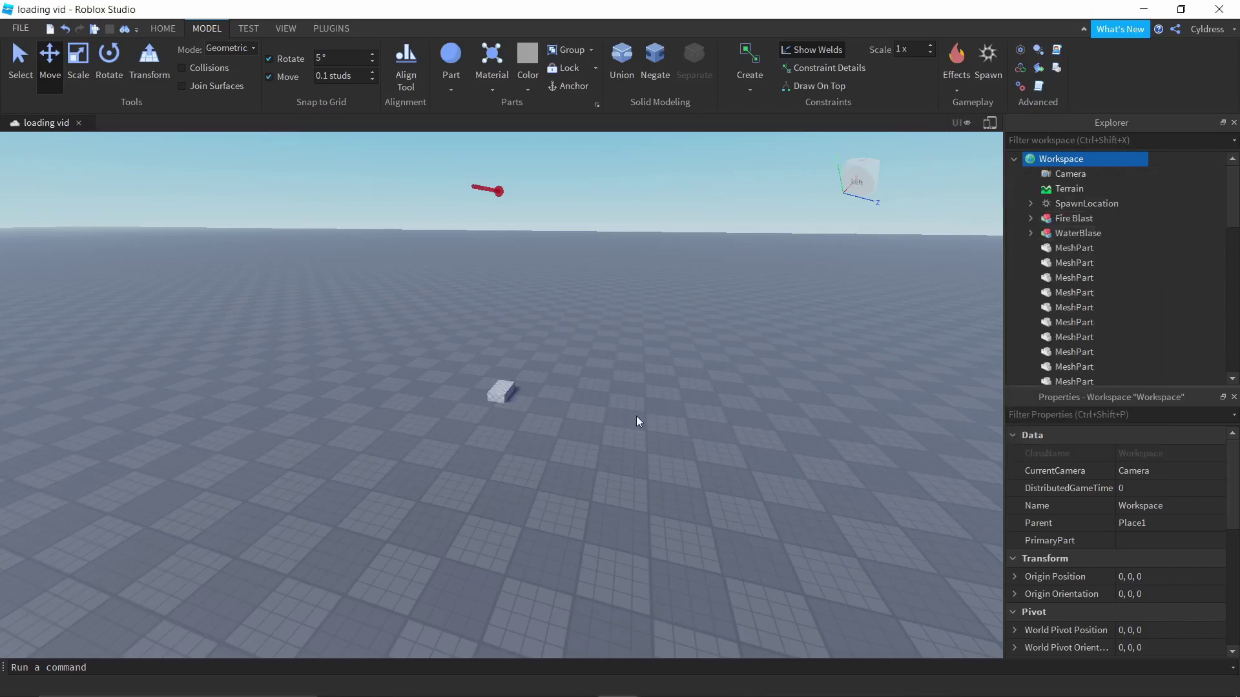
- Bring the camera to the new placeholder block and select the MeshPart
mouse_move(666, 435)
middle_down()
mouse_move(657, 421)
mouse_move(690, 440)
middle_up()
right_drag(696, 429, 695, 429)
key(w)
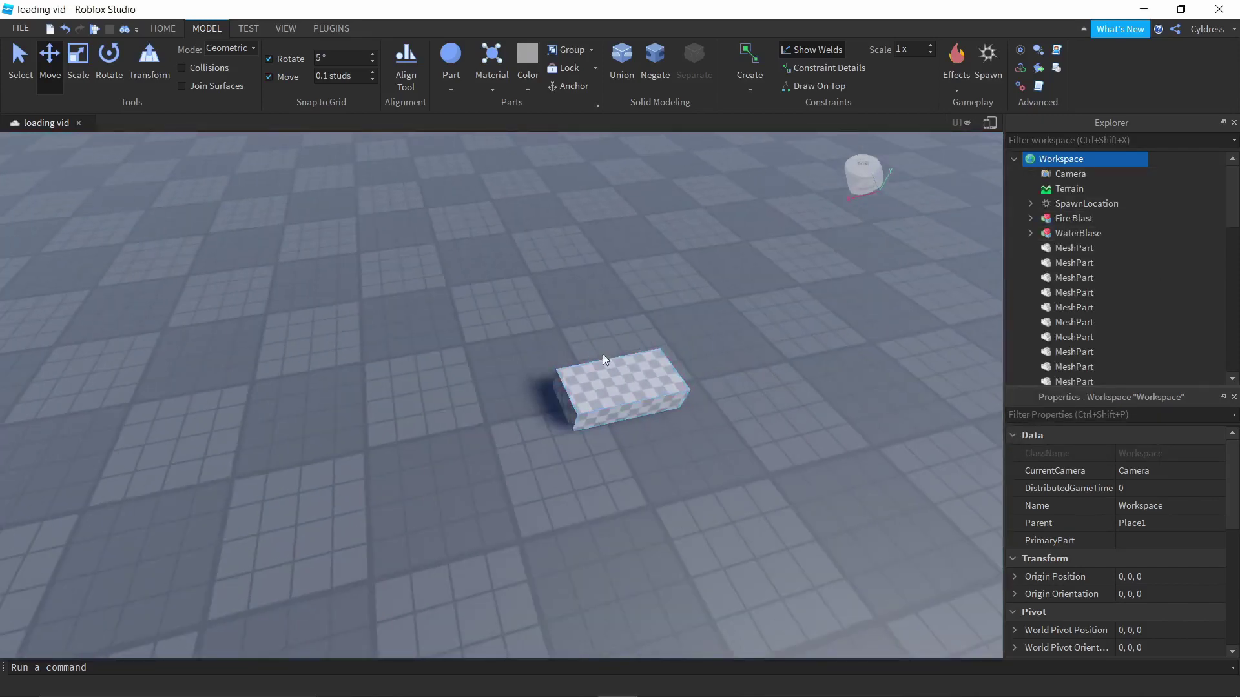
right_drag(759, 378, 693, 374)
key(s)
key(a)
right_drag(517, 416, 556, 442)
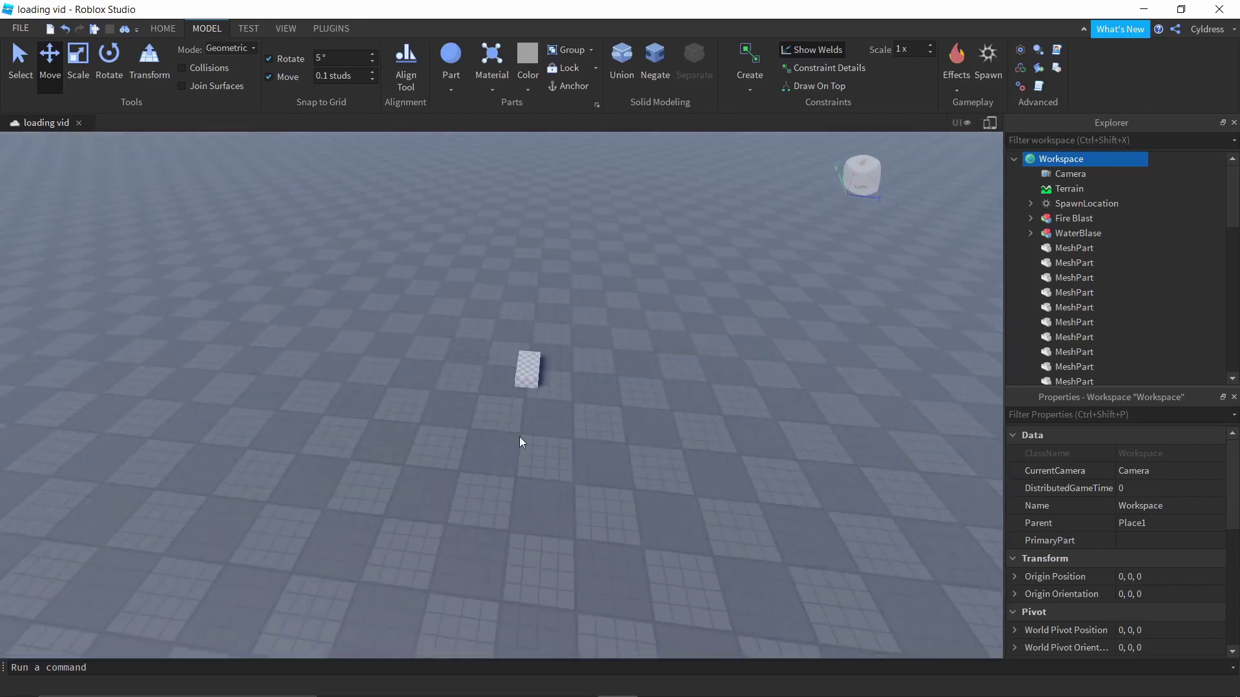
mouse_move(456, 446)
right_down()
mouse_move(510, 436)
mouse_move(504, 411)
right_up()
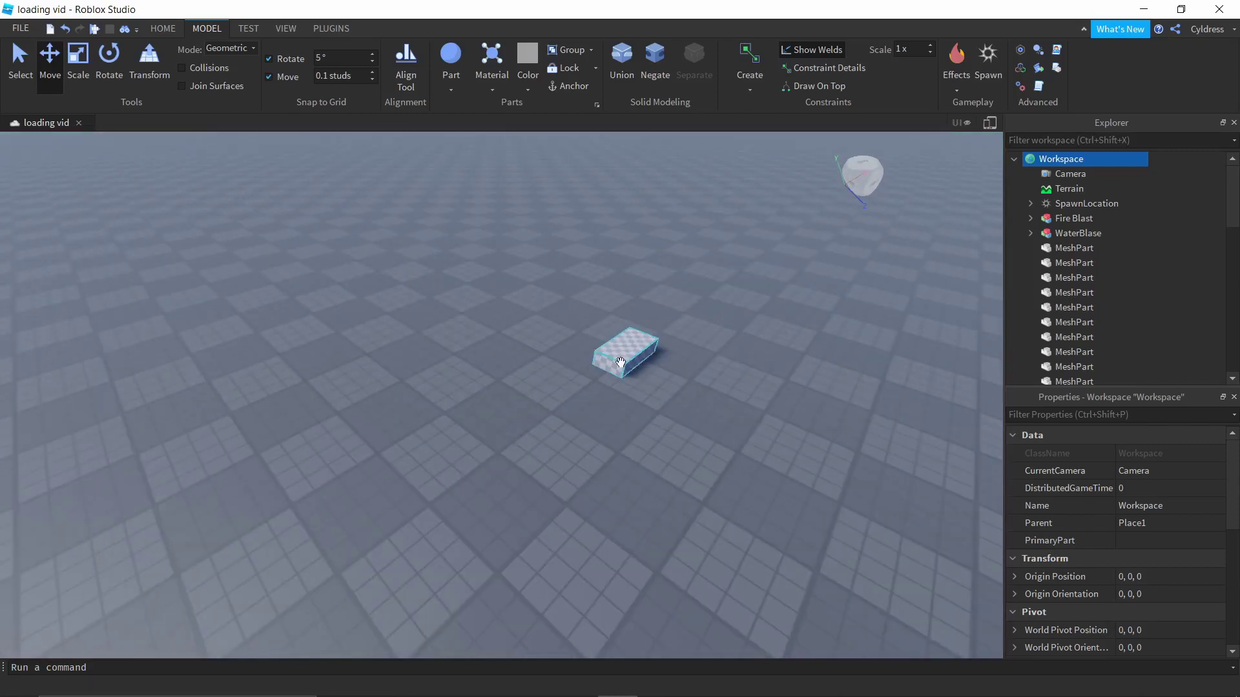
right_drag(714, 390, 715, 390)
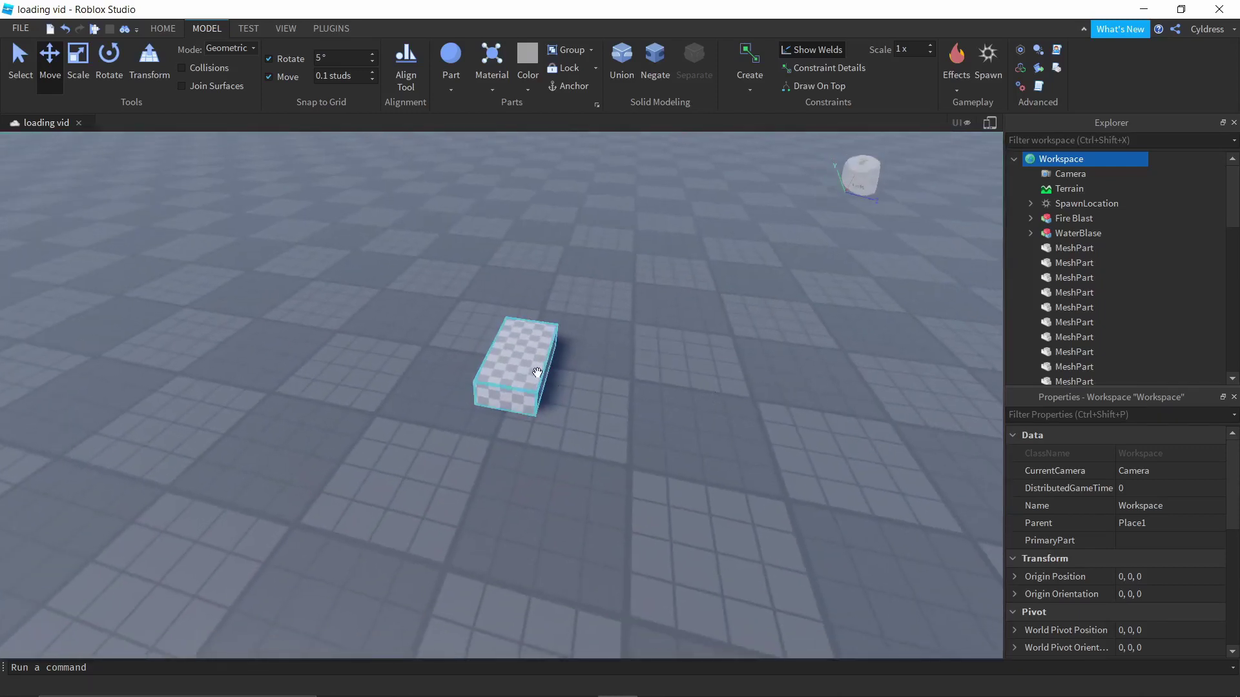
click(524, 362)
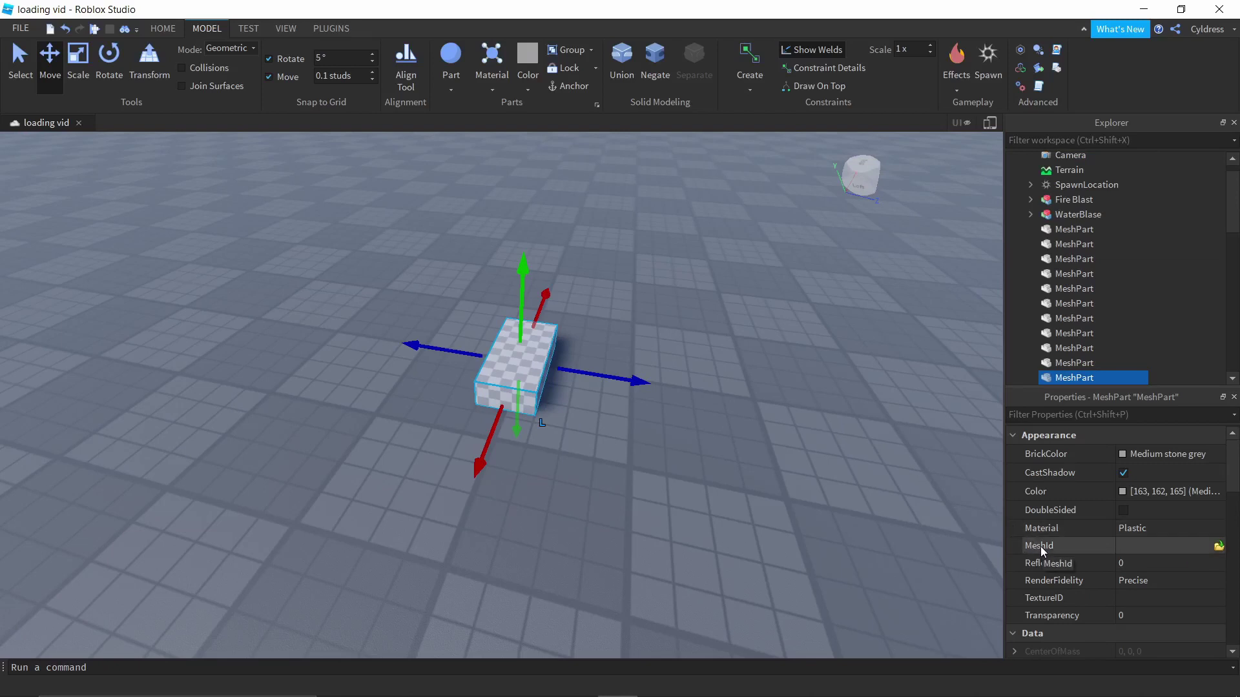
- Set the MeshPart's MeshId to the VFX Ball file, confirming the upload and placement
click(1218, 548)
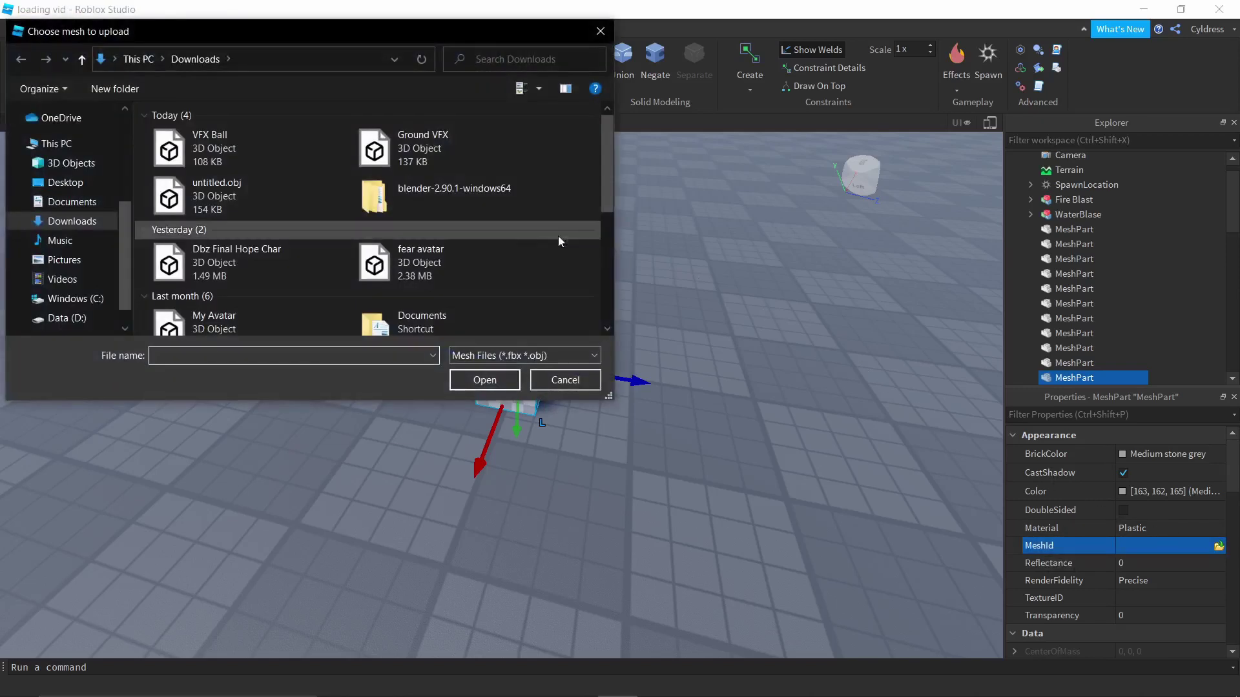
click(227, 151)
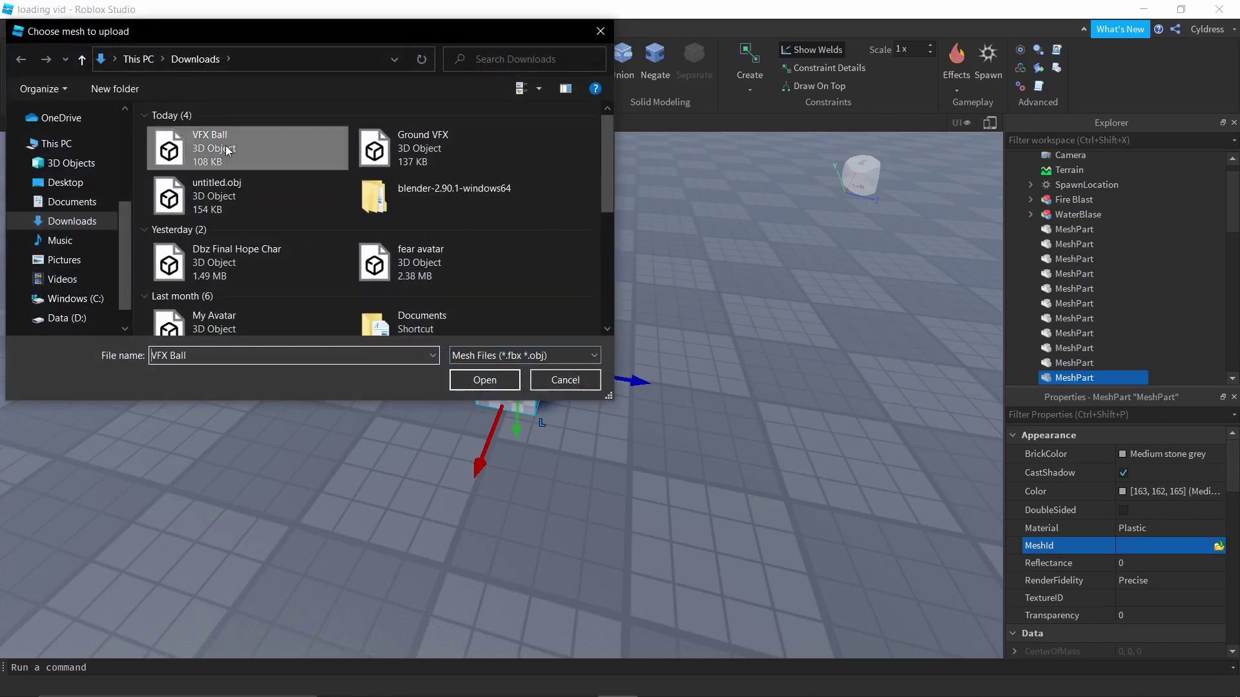
click(490, 381)
click(678, 366)
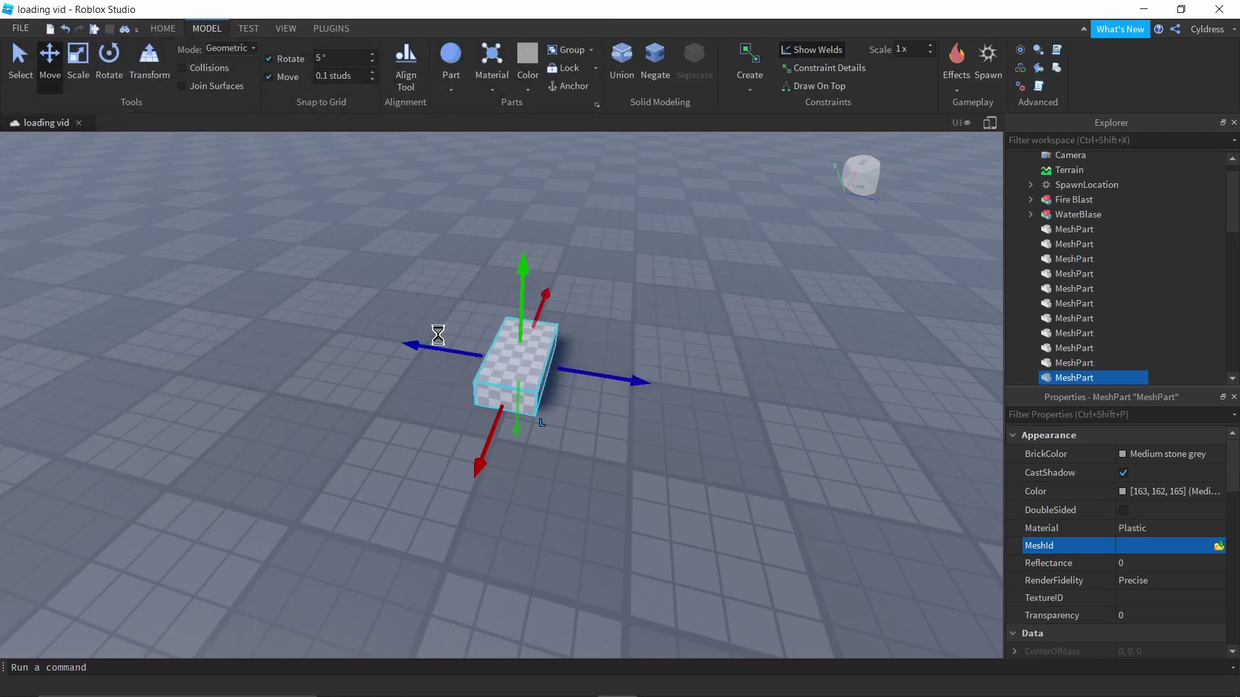
- Focus on the imported mesh and slide it along the X axis
key(f)
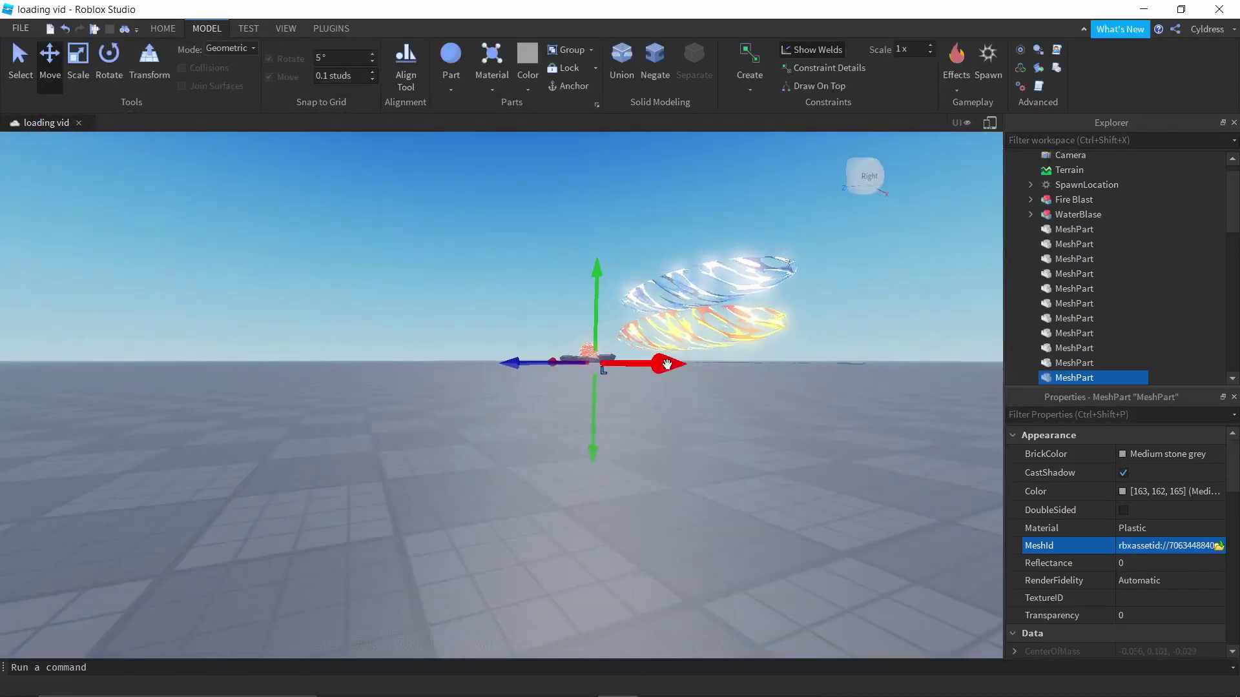
key(s)
drag(667, 364, 926, 388)
right_drag(769, 415, 482, 381)
drag(428, 372, 480, 373)
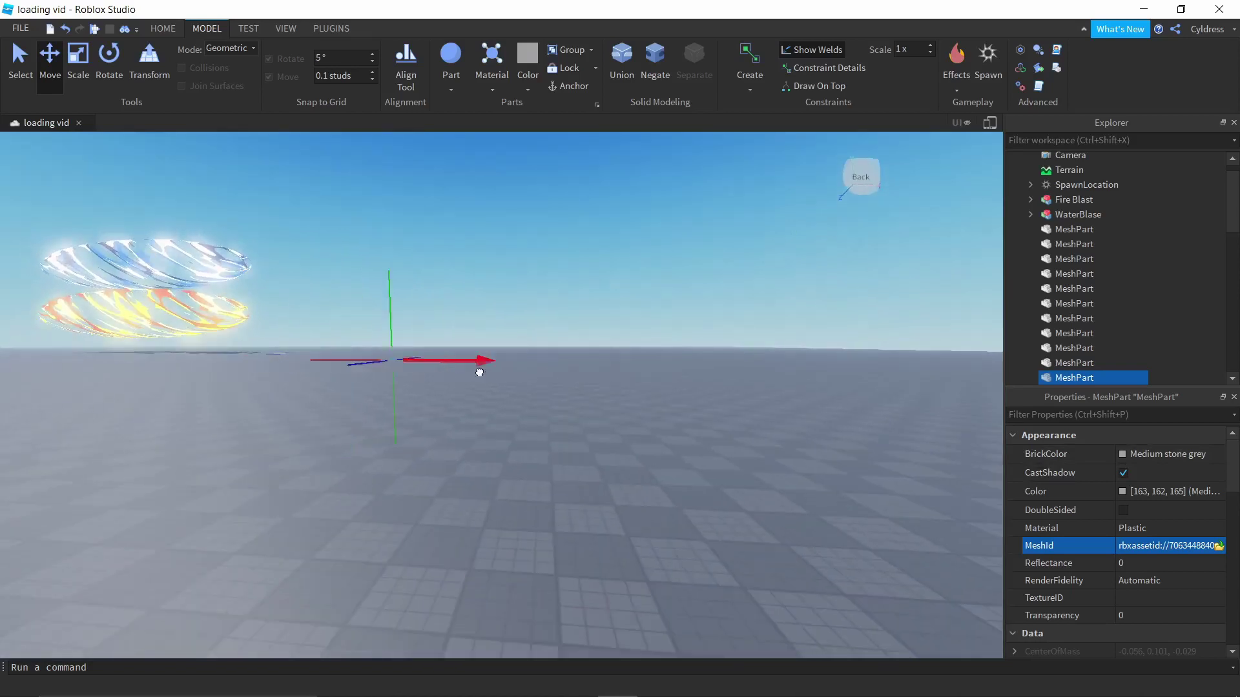
- Lower the mesh onto the baseplate and insert a new sphere Part
drag(723, 335, 722, 334)
right_drag(722, 389, 722, 390)
key(a)
key(w)
key(w)
key(d)
scroll(722, 389, down, 5)
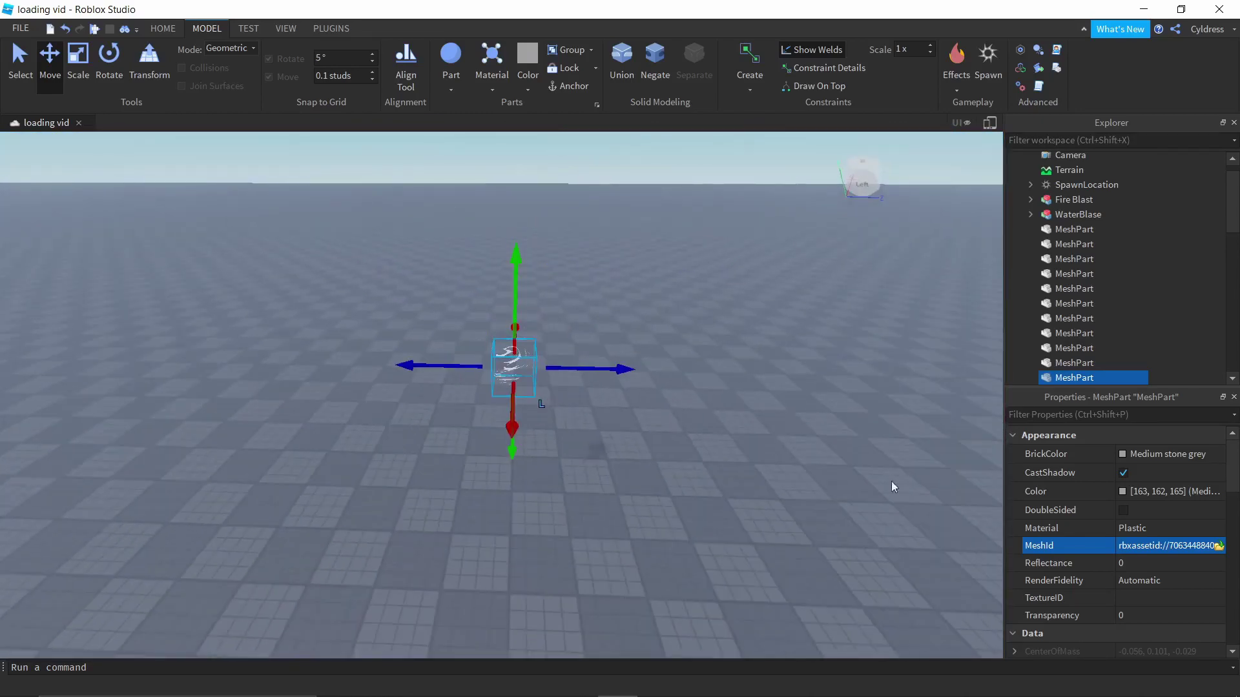
right_drag(665, 450, 665, 451)
key(w)
drag(489, 409, 500, 496)
right_drag(557, 512, 557, 513)
key(w)
scroll(500, 343, up, 2)
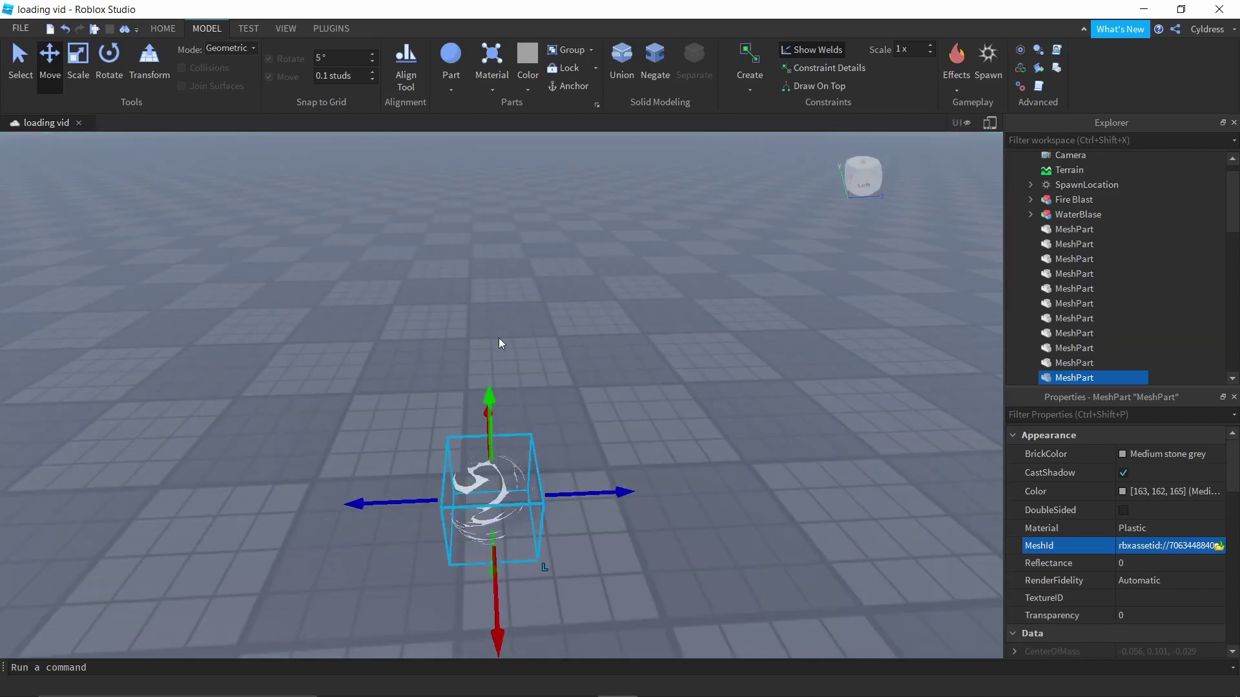
click(455, 56)
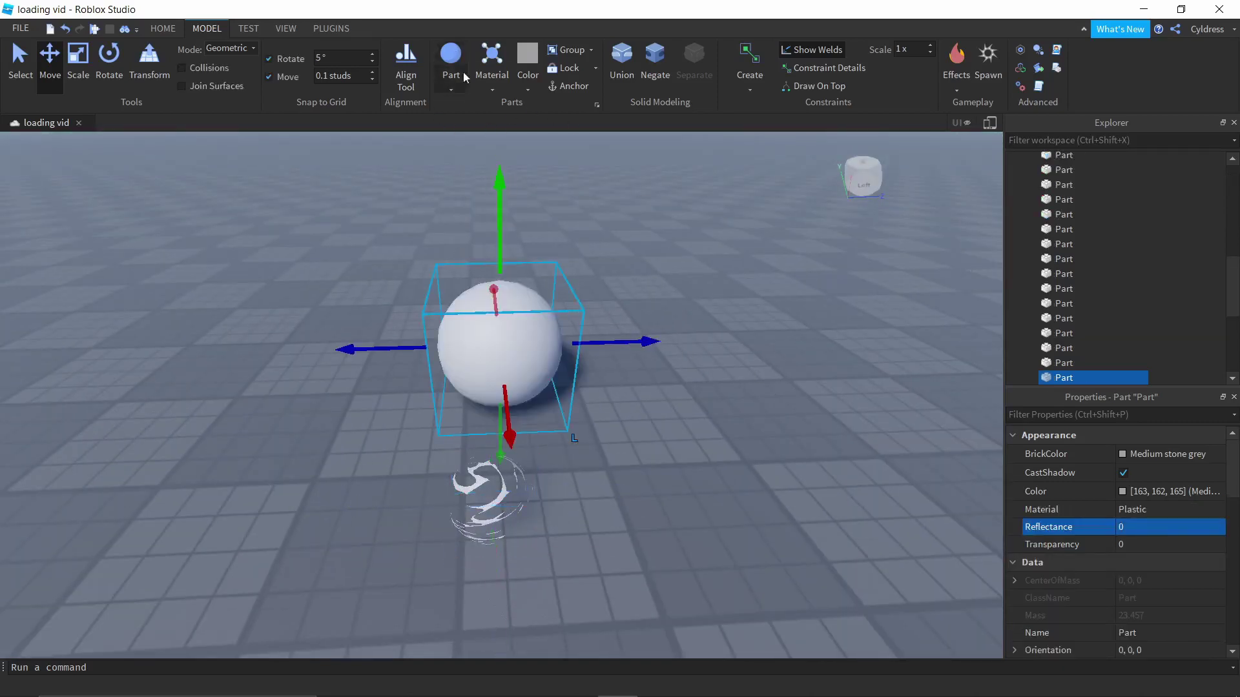
- Enlarge the sphere Part with the Scale tool
click(88, 64)
drag(500, 253, 502, 225)
scroll(501, 239, down, 4)
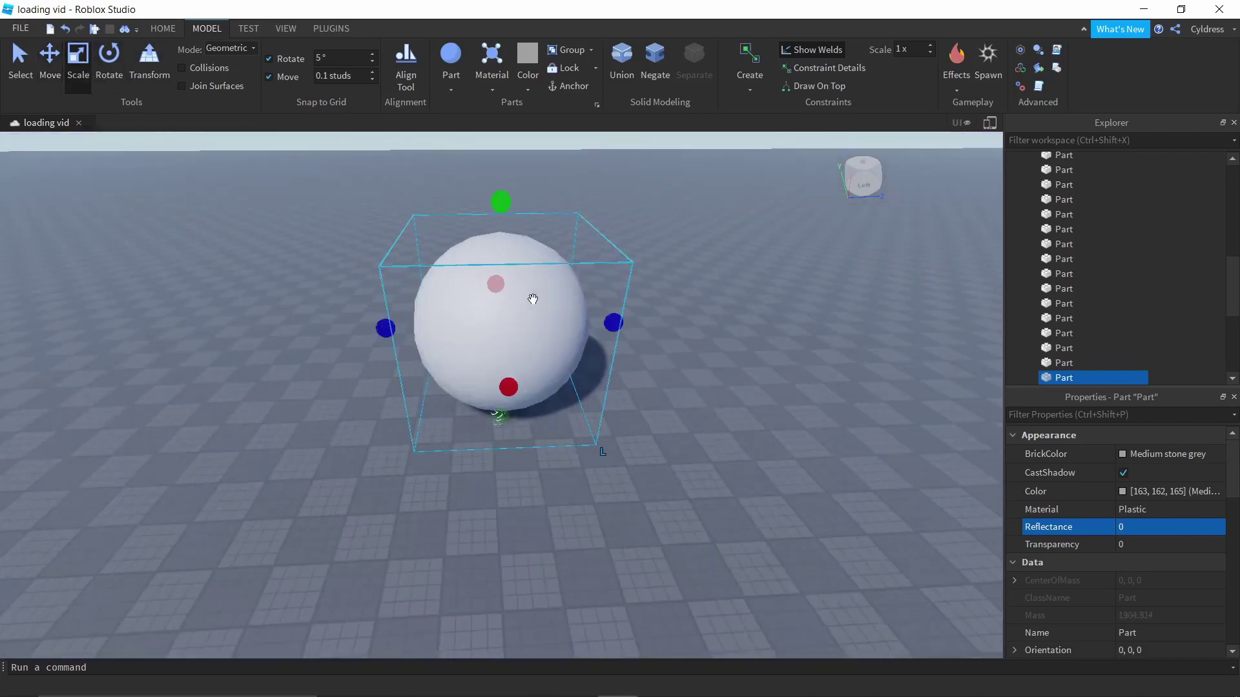
drag(533, 299, 506, 370)
scroll(541, 330, up, 2)
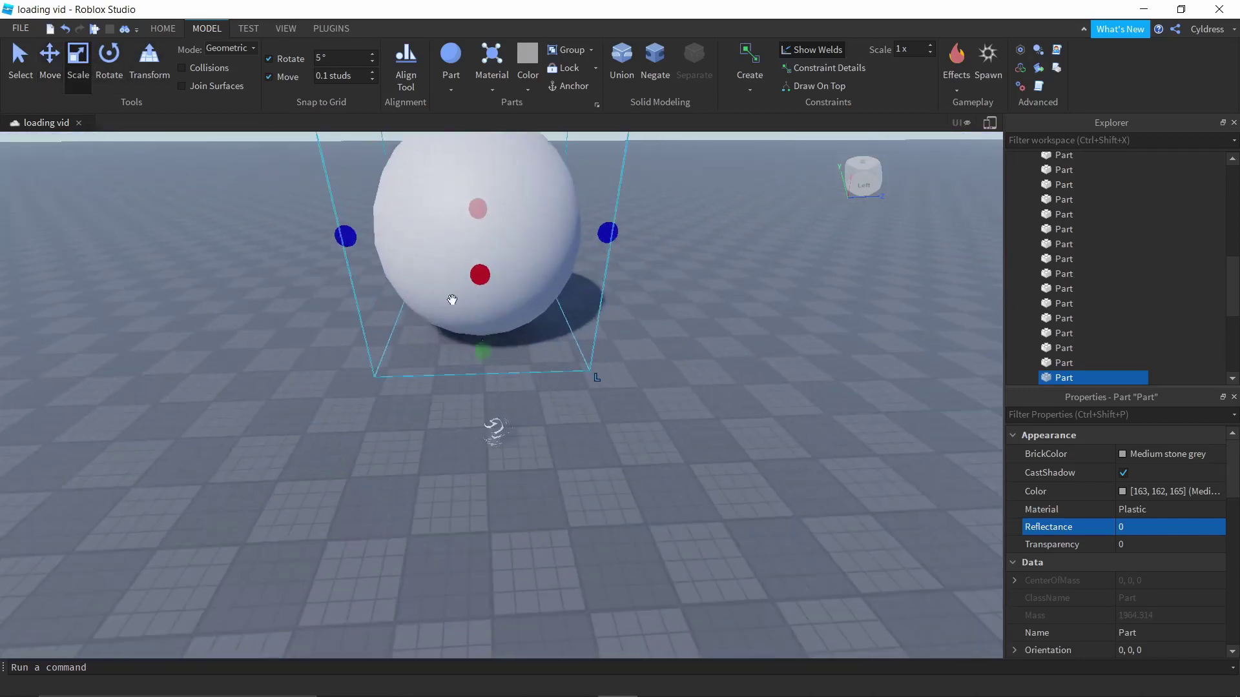
right_drag(547, 268, 548, 273)
key(a)
key(d)
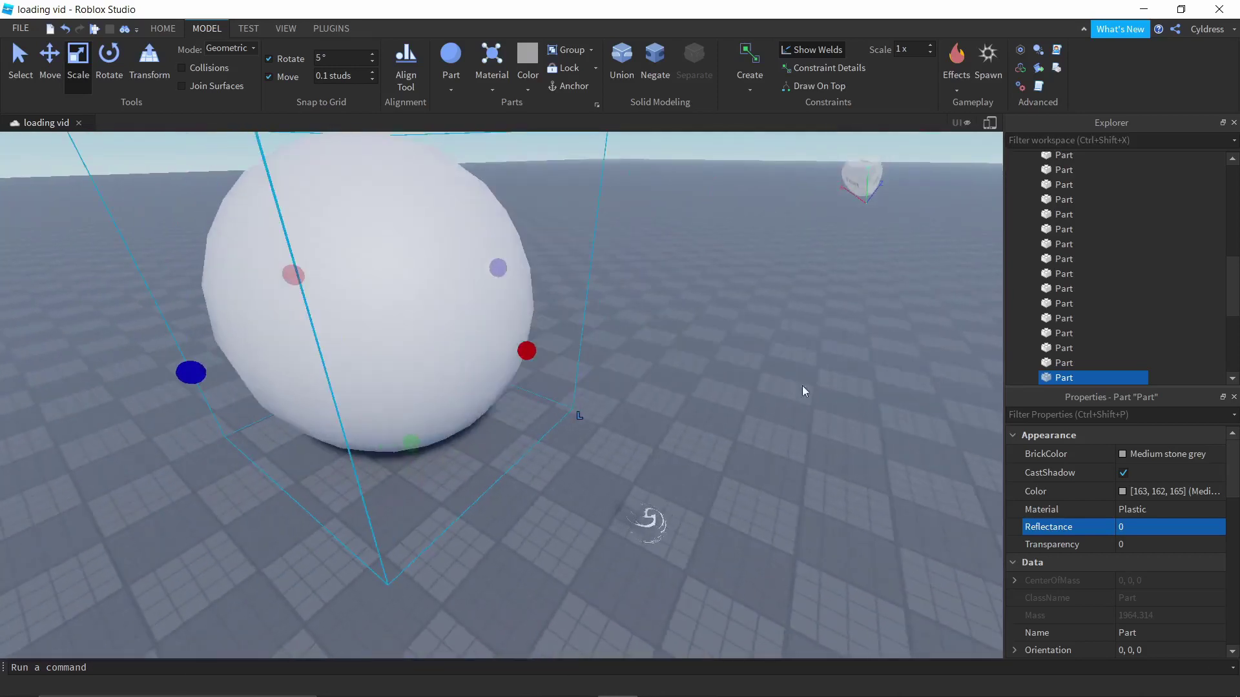
- Give the sphere Neon orange BrickColor and Neon material, then select the VFX mesh
click(1123, 454)
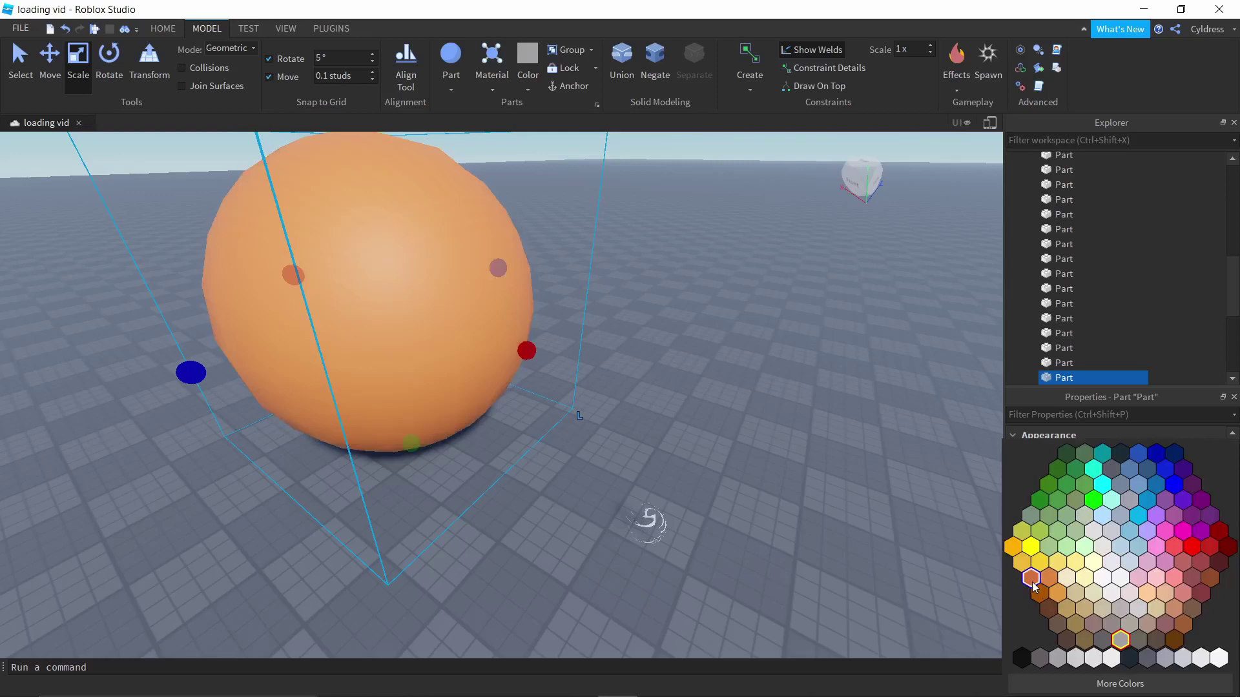
click(1032, 584)
click(1123, 510)
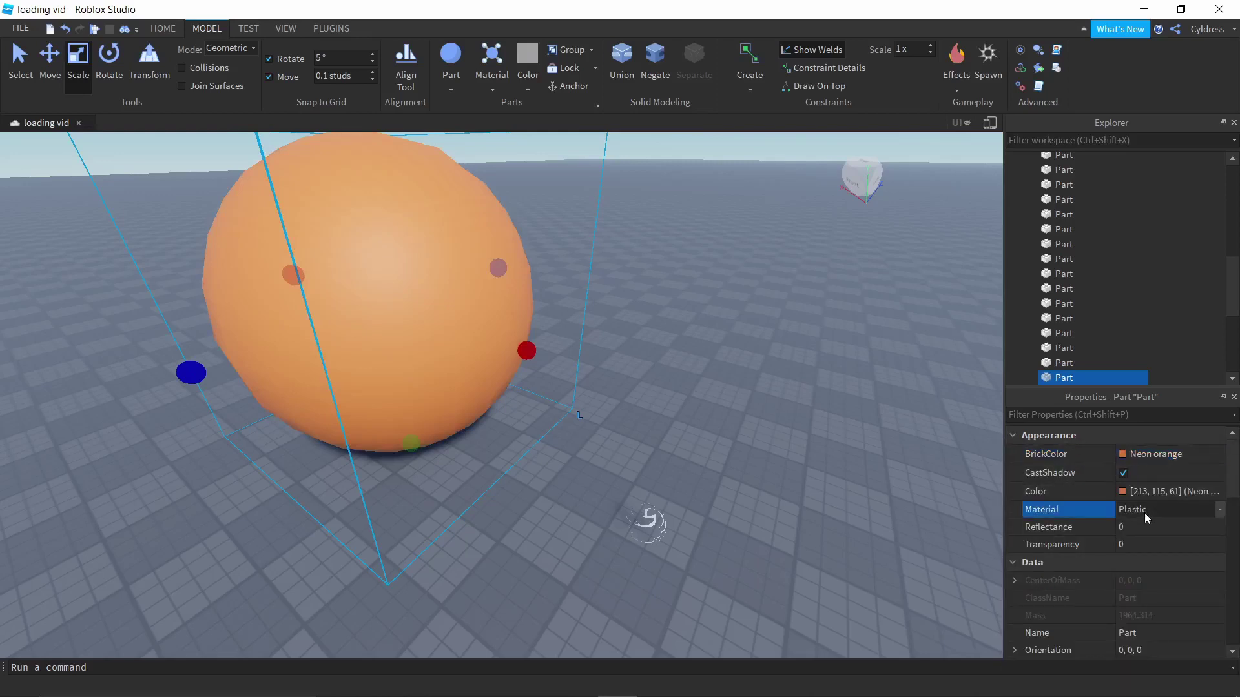
click(1130, 611)
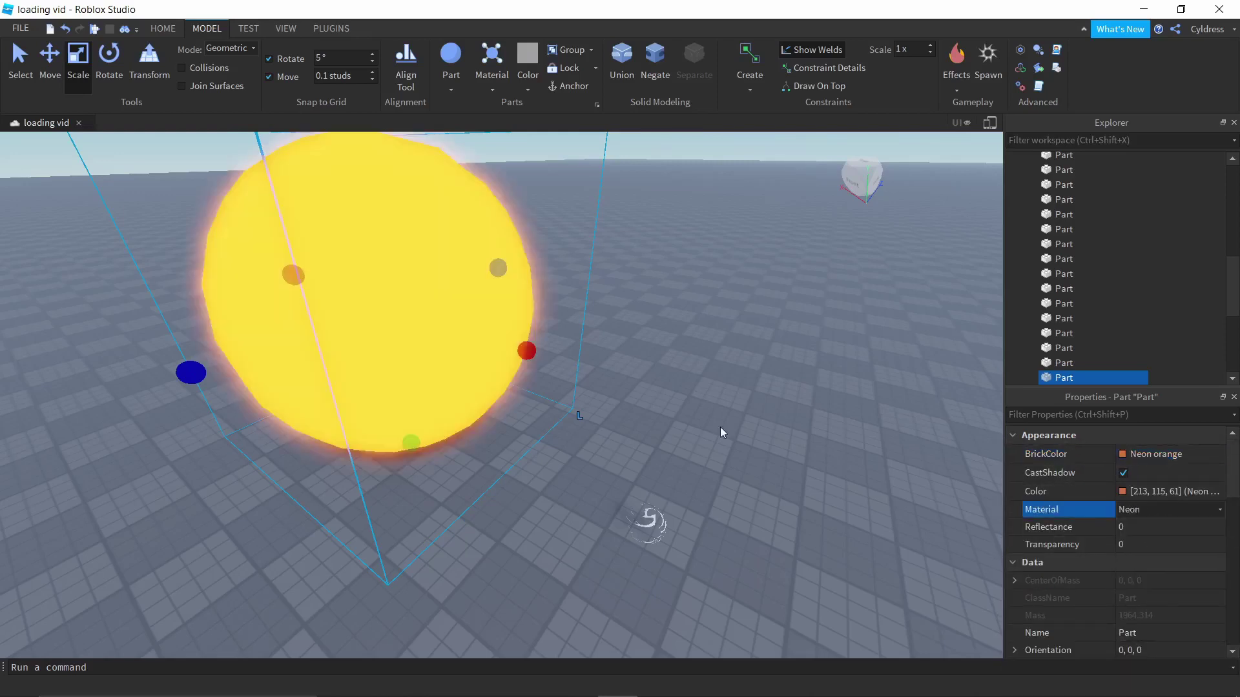
click(734, 420)
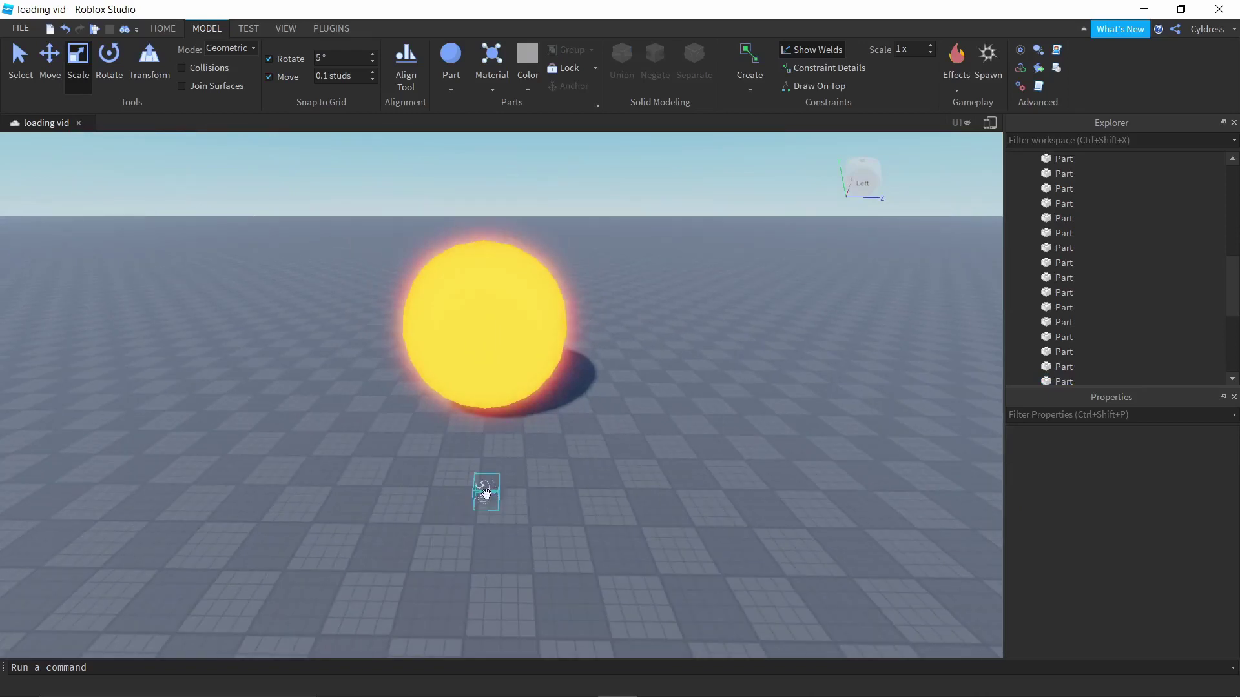
click(486, 494)
key(f)
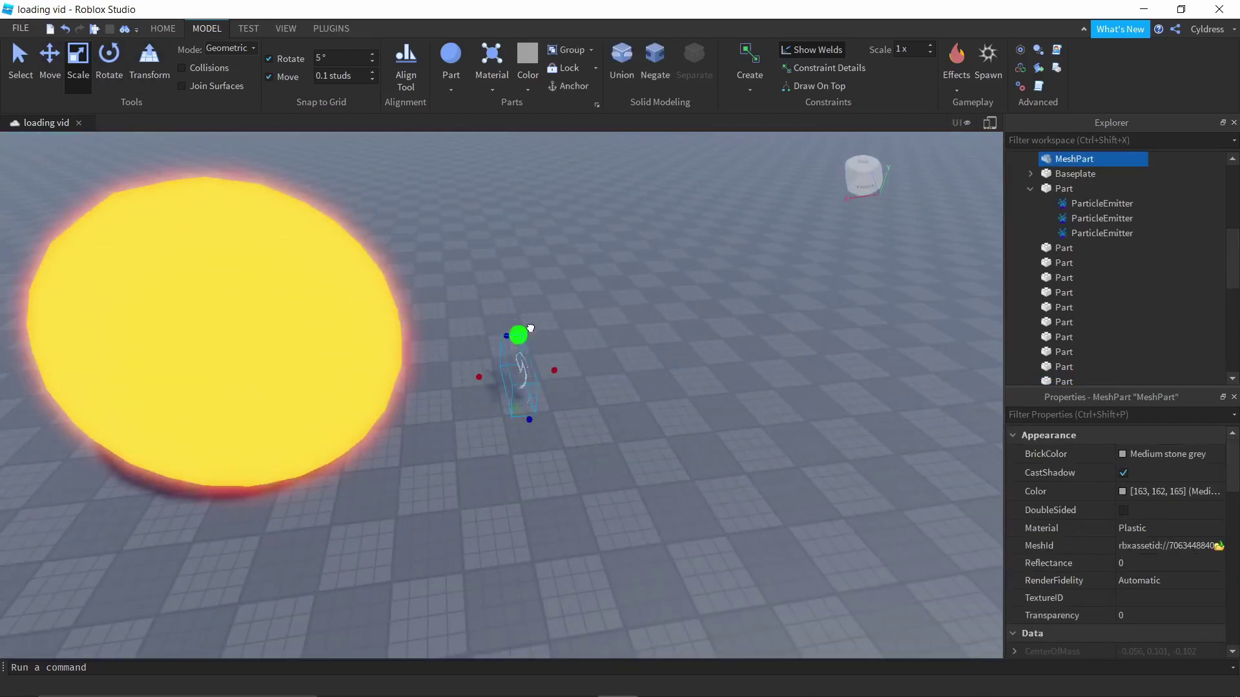
- Stretch the VFX Ball MeshPart taller and wider with Scale handles around the neon sphere
drag(531, 329, 530, 201)
drag(480, 326, 365, 332)
key(d)
right_drag(587, 340, 447, 376)
key(w)
key(s)
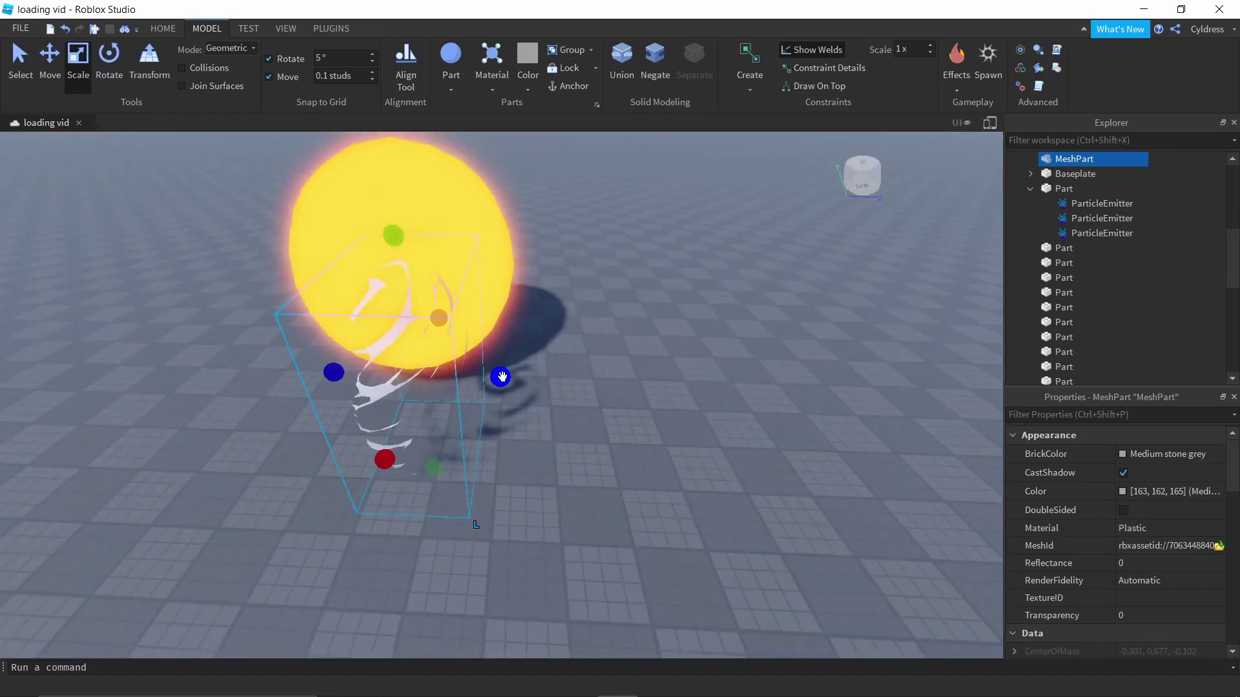
drag(502, 377, 621, 382)
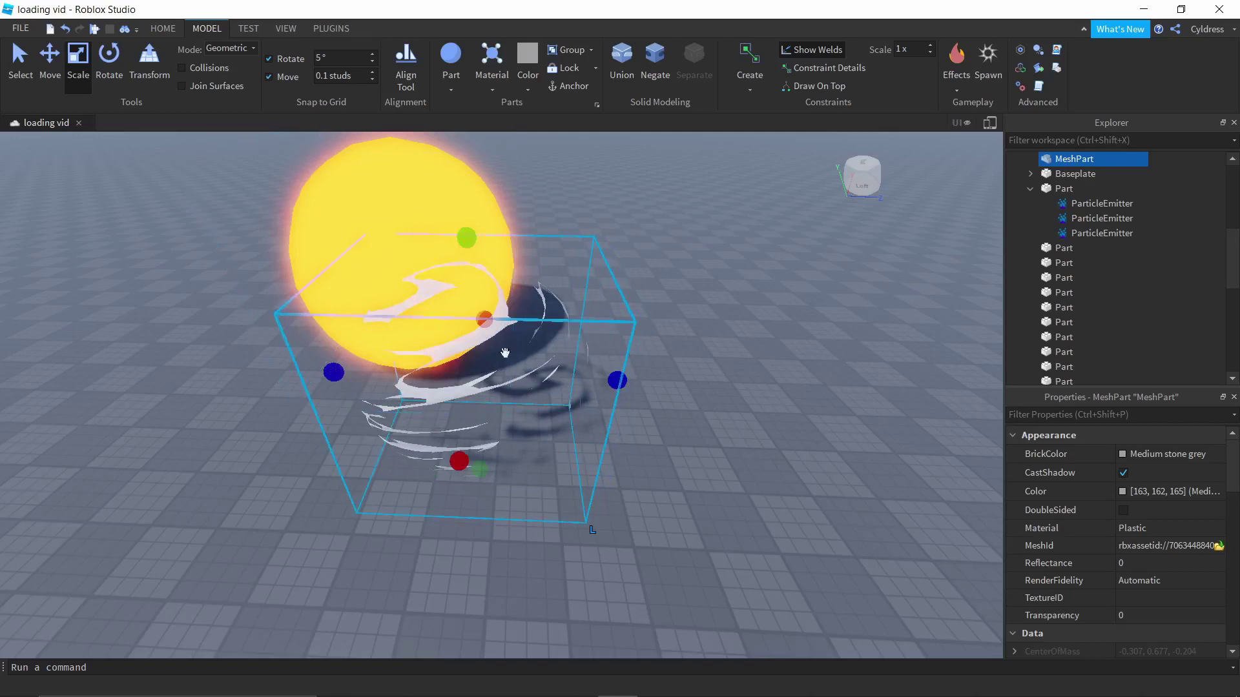
drag(466, 249, 469, 196)
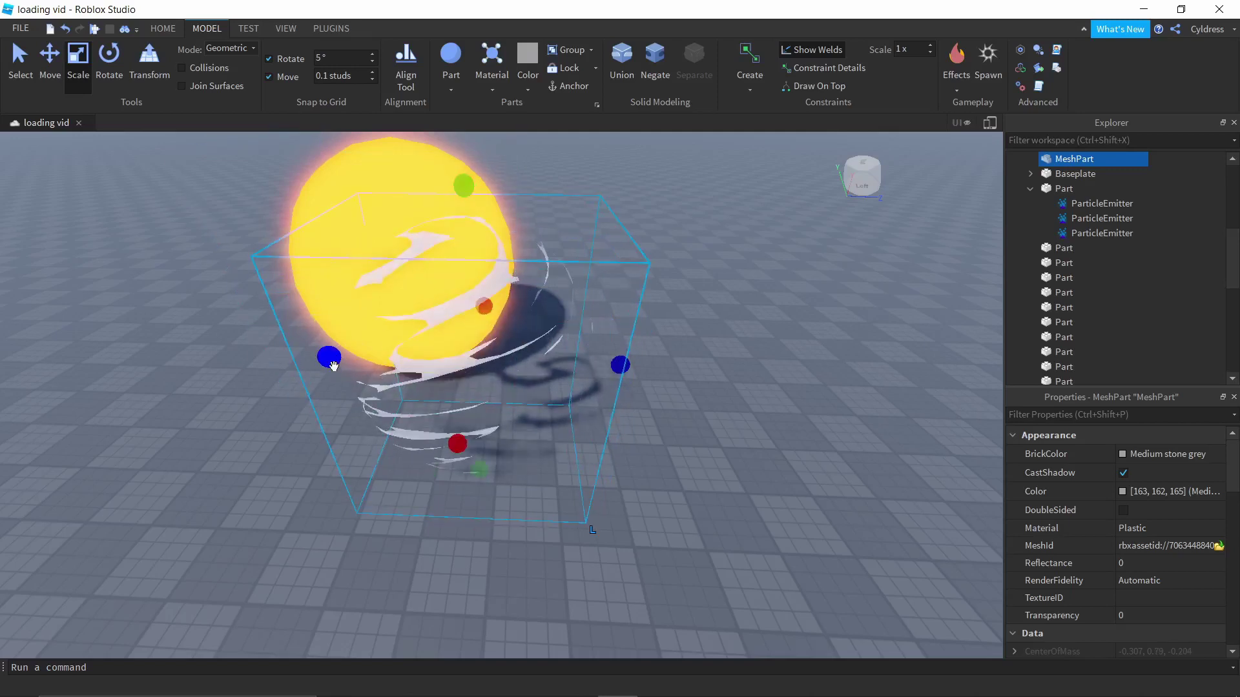
drag(332, 360, 258, 359)
right_drag(607, 376, 486, 371)
key(d)
drag(731, 419, 897, 461)
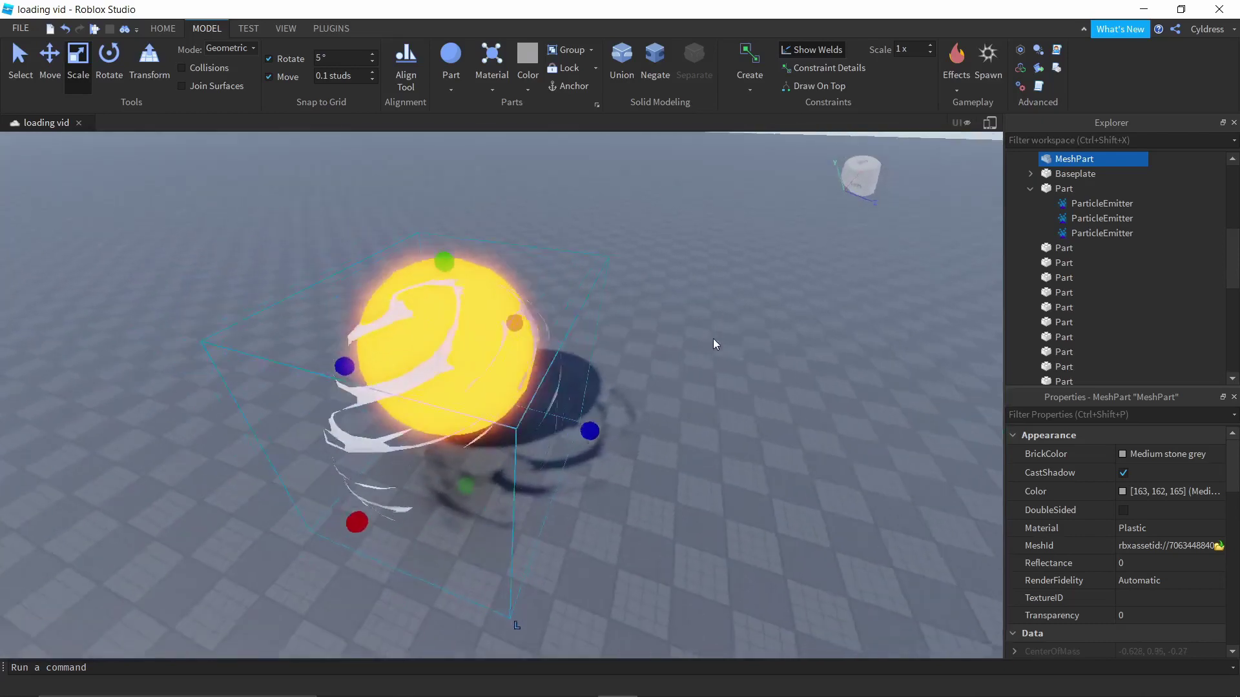